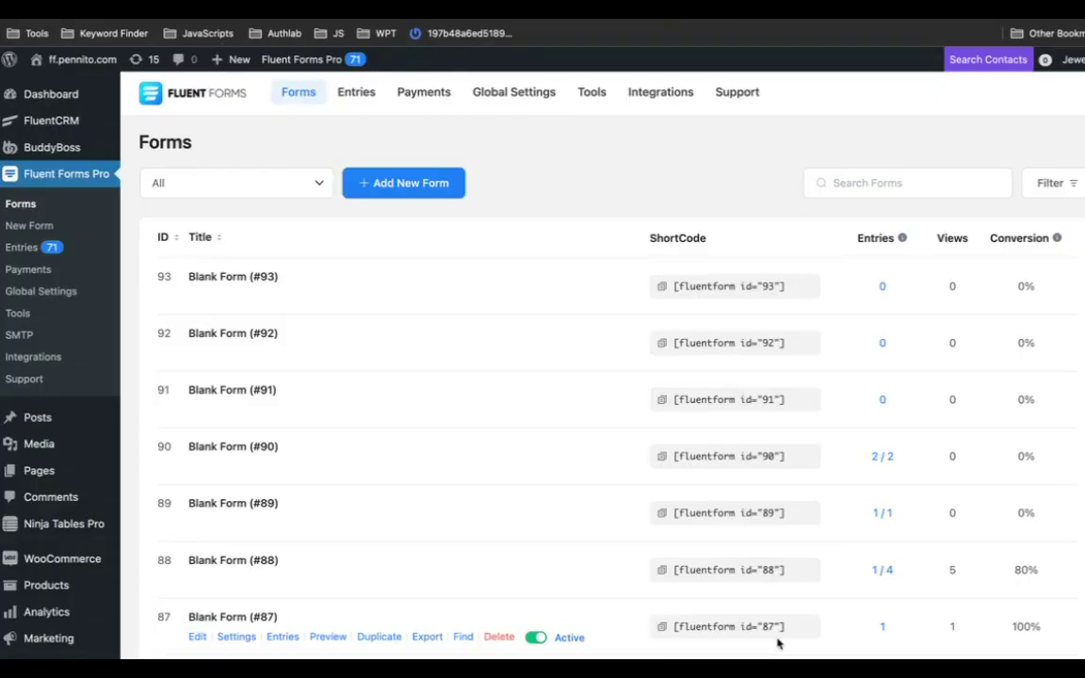
Start creating a new form from the Fluent Forms list
{"action": "left_click", "coordinate": [433, 179]}
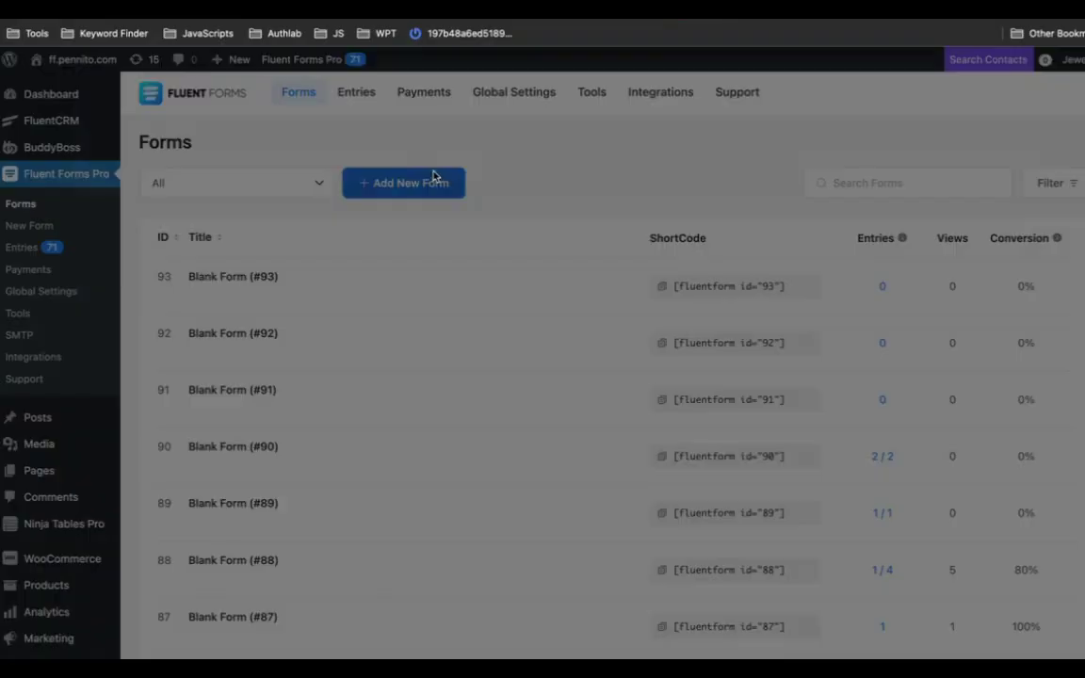
Start from a blank form and add two Time & Date fields
{"action": "left_click", "coordinate": [279, 254]}
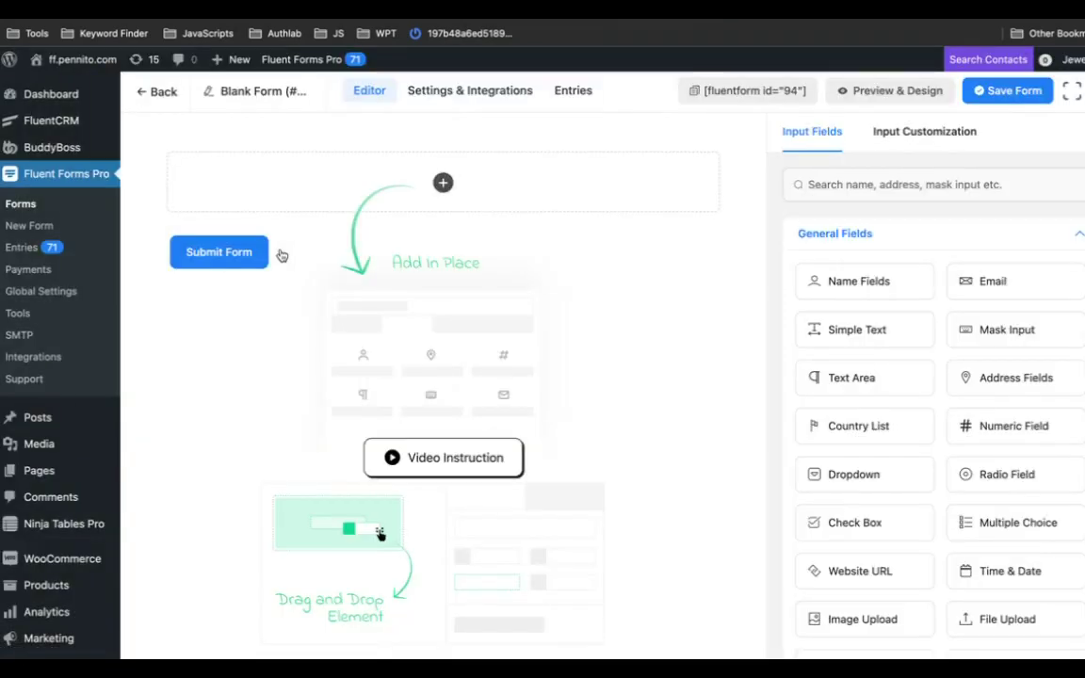
{"action": "left_click", "coordinate": [443, 182]}
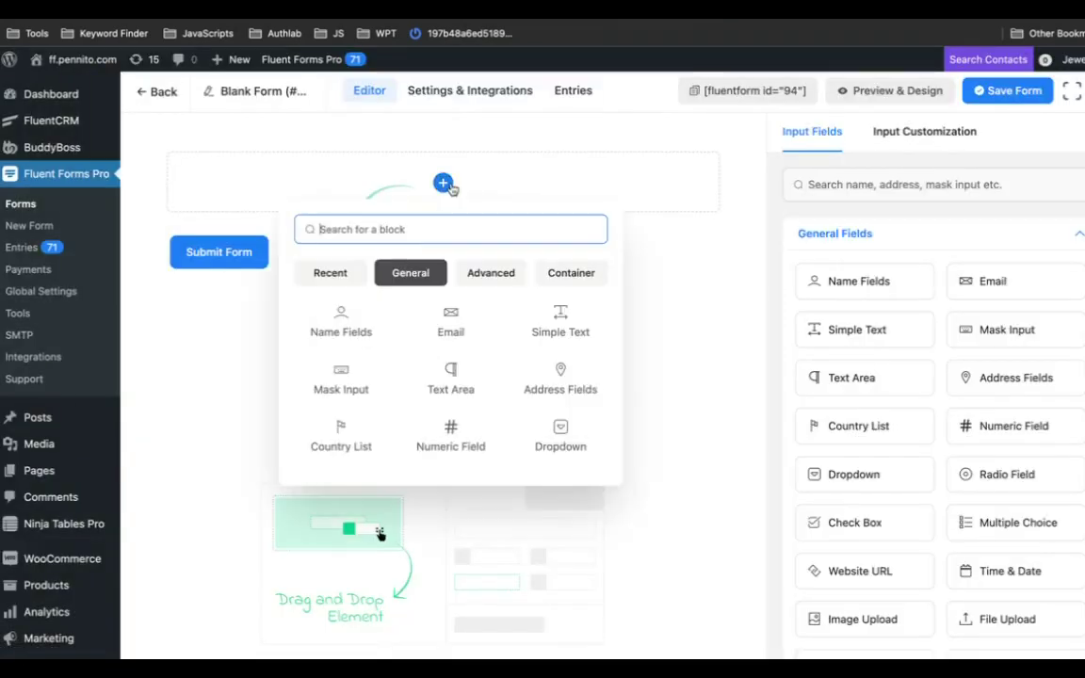
{"action": "type", "text": "dat"}
{"action": "left_click", "coordinate": [351, 310]}
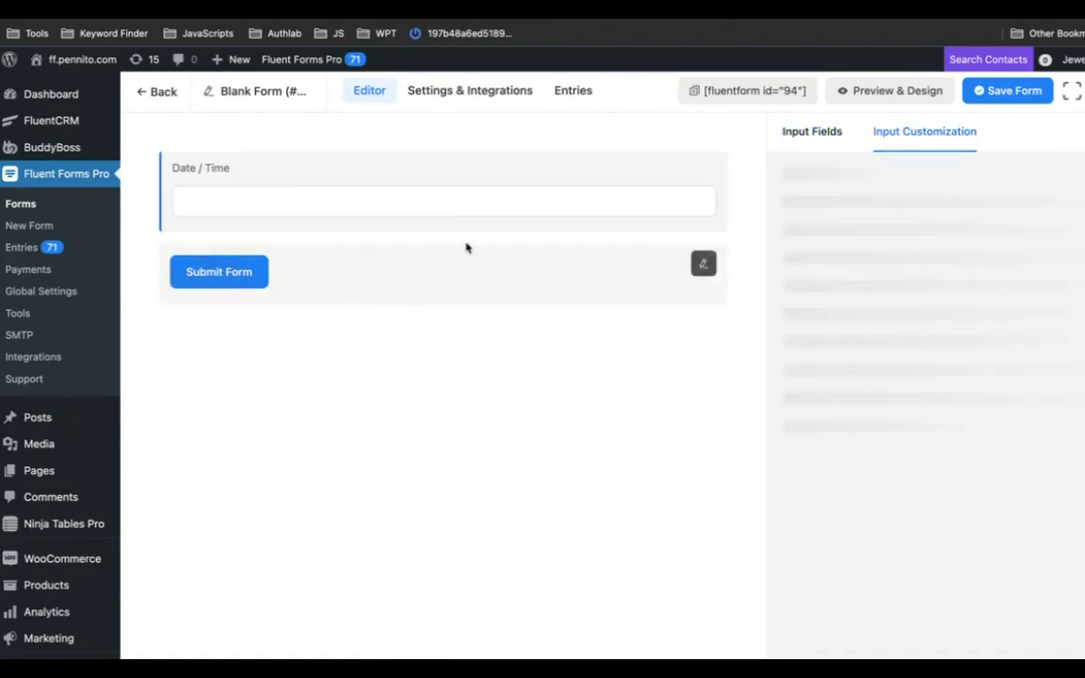
{"action": "left_click", "coordinate": [674, 171]}
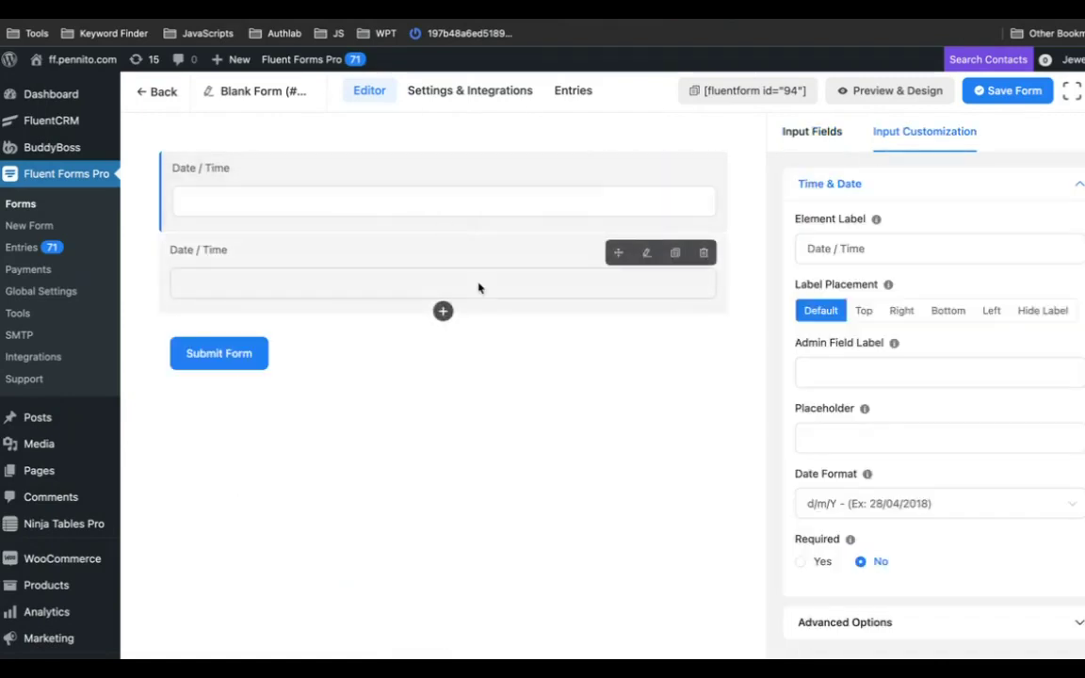
Add a Simple Text field below the two date fields
{"action": "left_click", "coordinate": [442, 313]}
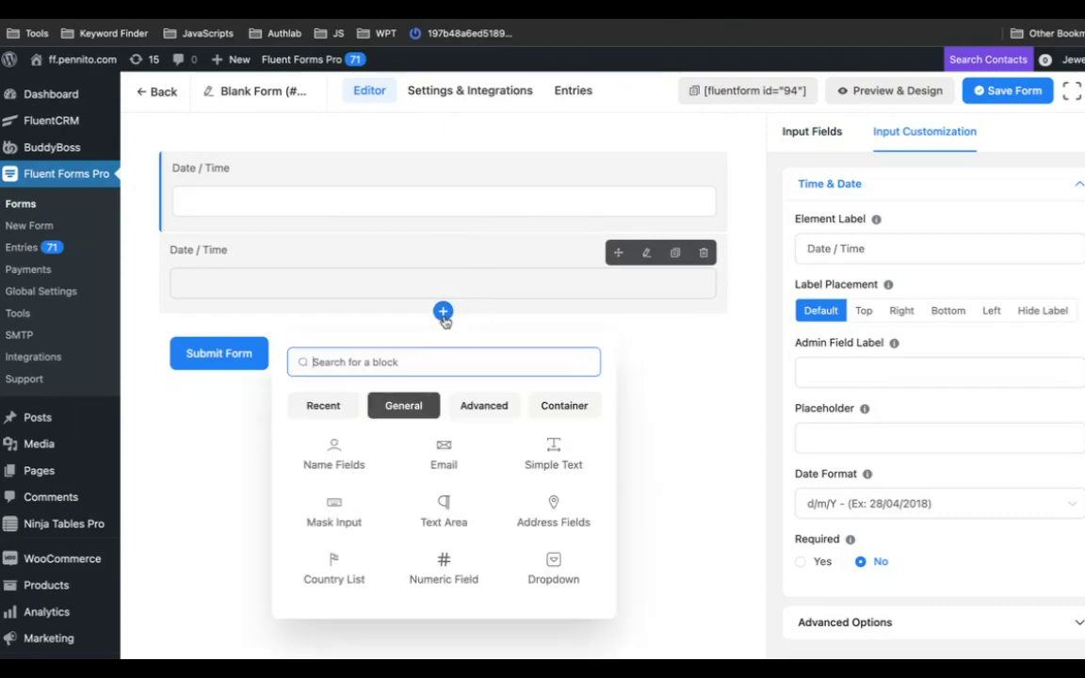
{"action": "type", "text": "te"}
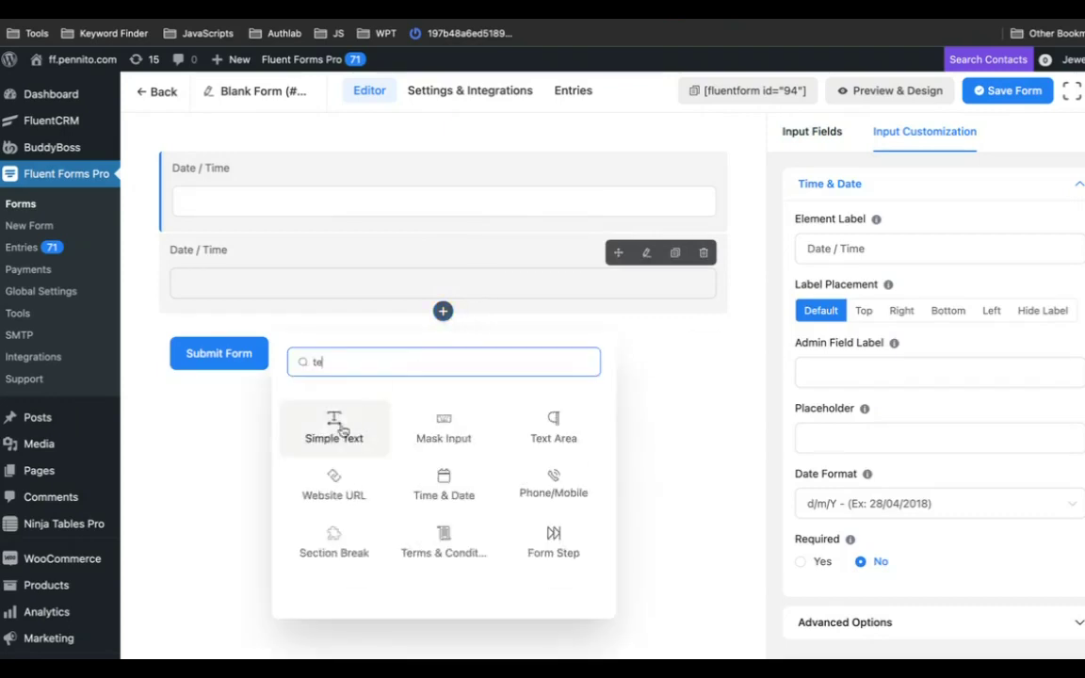
{"action": "left_click", "coordinate": [334, 430]}
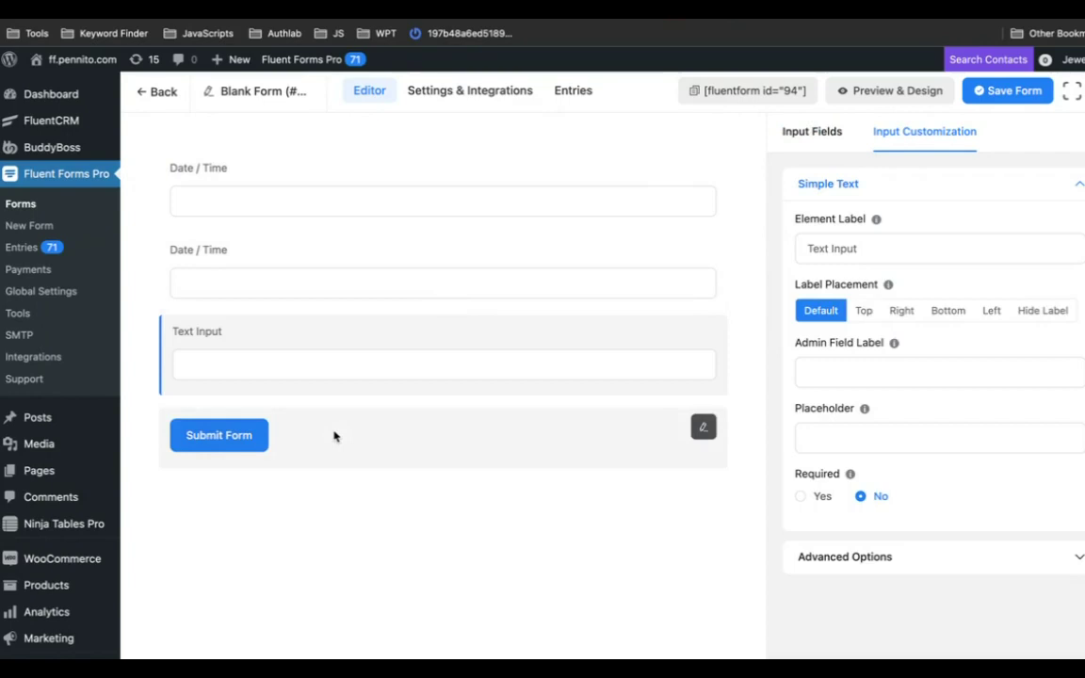
Set the first Date / Time field's name attribute to 'from'
{"action": "left_click", "coordinate": [320, 211]}
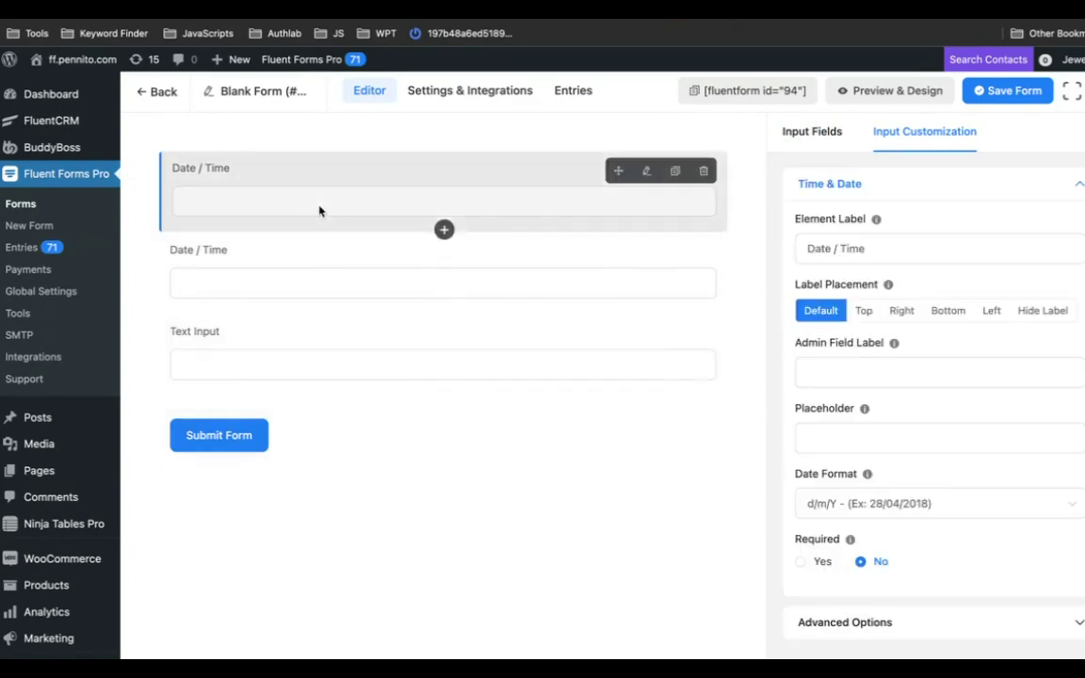
{"action": "scroll", "coordinate": [867, 518], "scroll_direction": "down", "scroll_amount": 1}
{"action": "left_click", "coordinate": [856, 580]}
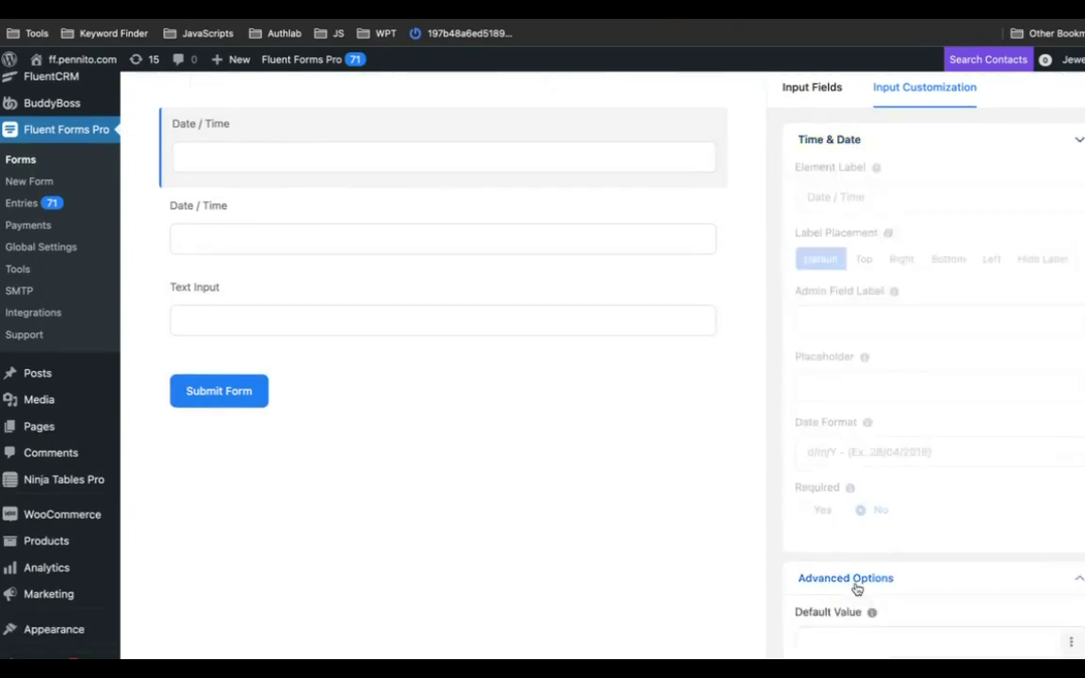
{"action": "scroll", "coordinate": [855, 565], "scroll_direction": "down", "scroll_amount": 2}
{"action": "scroll", "coordinate": [857, 508], "scroll_direction": "down", "scroll_amount": 3}
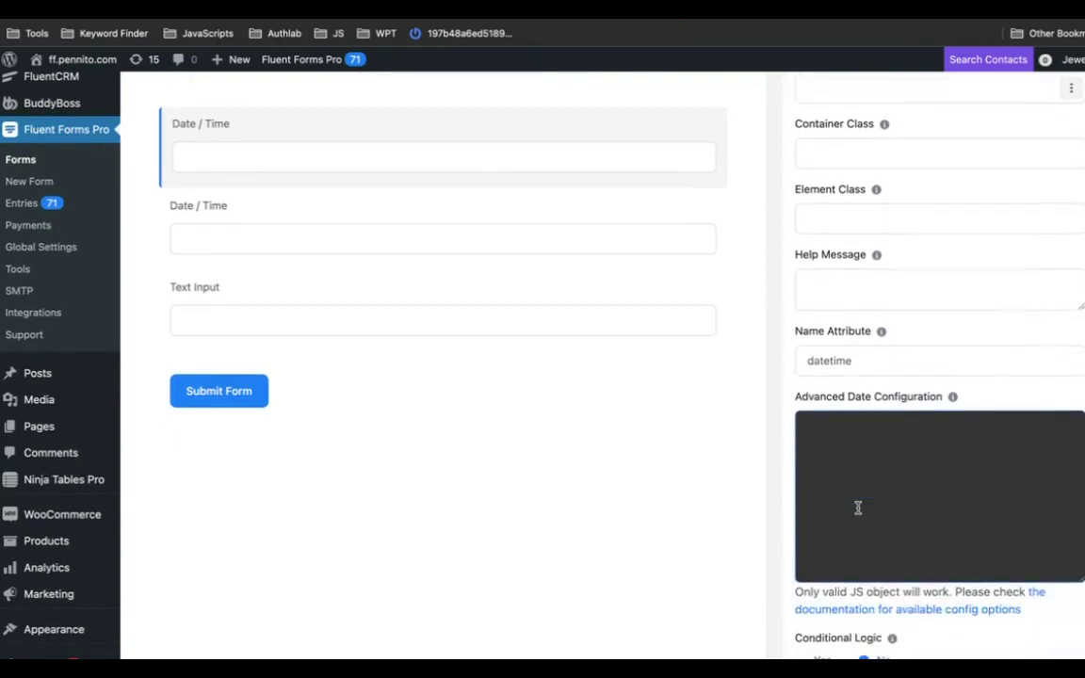
{"action": "left_click", "coordinate": [859, 327]}
{"action": "double_click", "coordinate": [859, 326]}
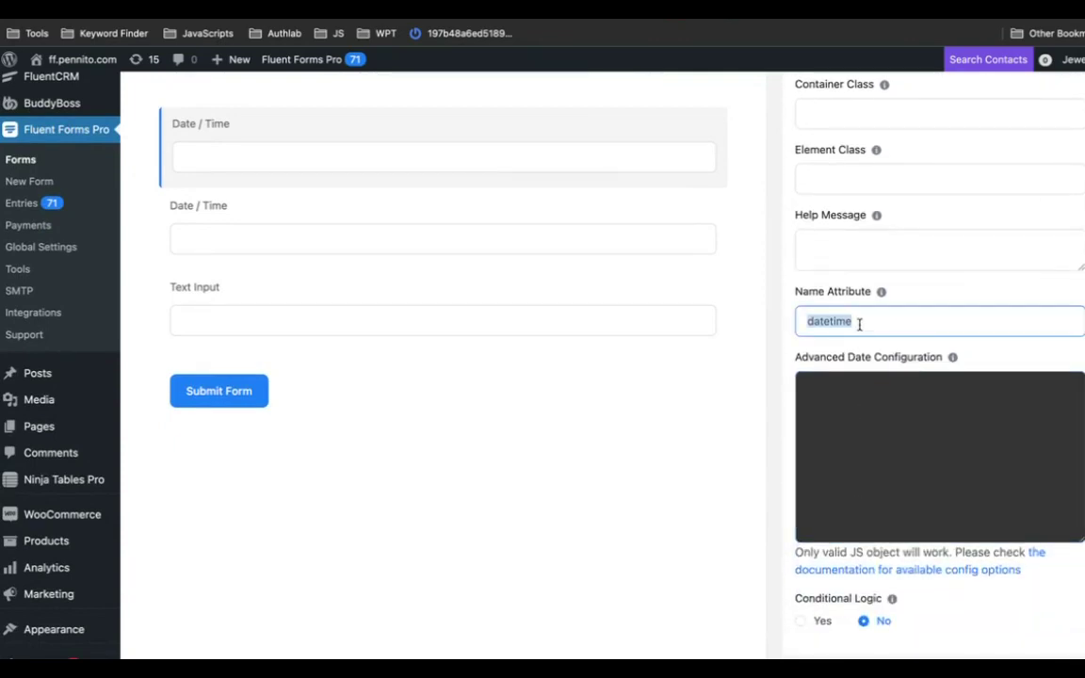
{"action": "type", "text": "from"}
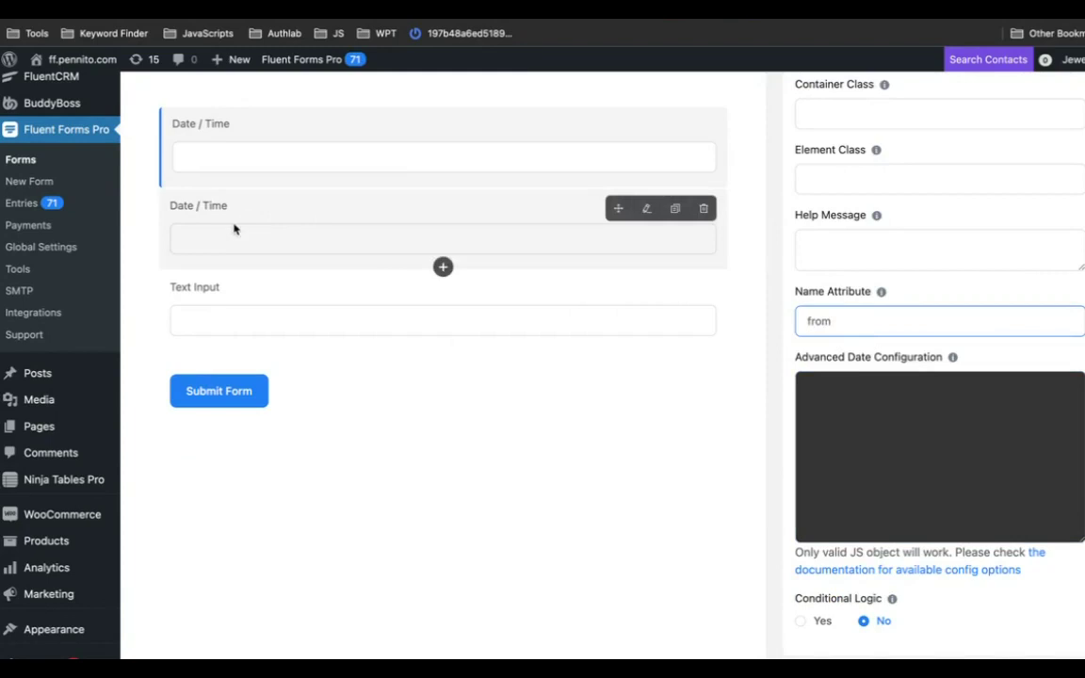
Set the second Date / Time field's name attribute to 'to'
{"action": "left_click", "coordinate": [235, 229]}
{"action": "scroll", "coordinate": [885, 508], "scroll_direction": "down", "scroll_amount": 1}
{"action": "left_click", "coordinate": [860, 555]}
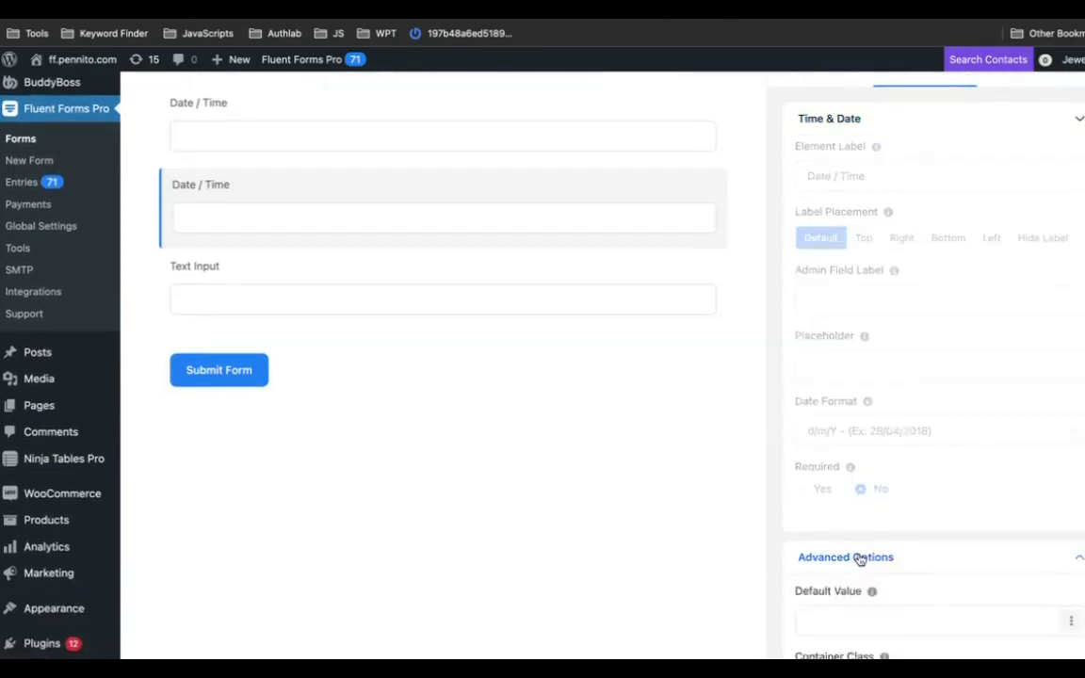
{"action": "scroll", "coordinate": [857, 553], "scroll_direction": "down", "scroll_amount": 5}
{"action": "scroll", "coordinate": [857, 552], "scroll_direction": "down", "scroll_amount": 2}
{"action": "left_click", "coordinate": [856, 395]}
{"action": "double_click", "coordinate": [855, 395]}
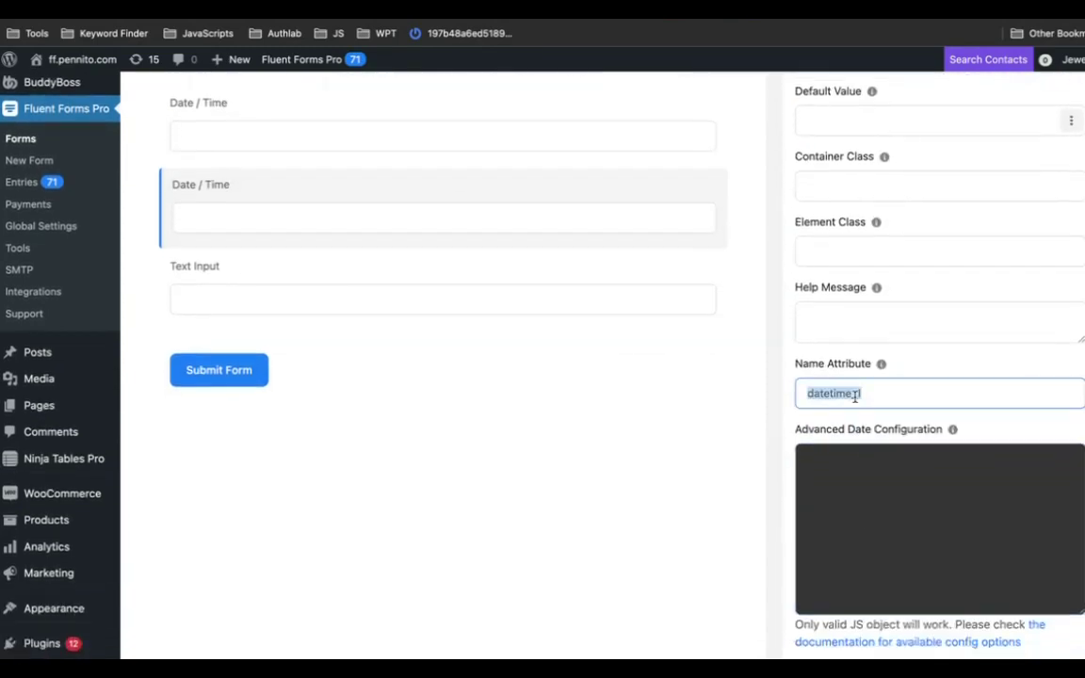
{"action": "type", "text": "to"}
{"action": "left_click", "coordinate": [344, 303]}
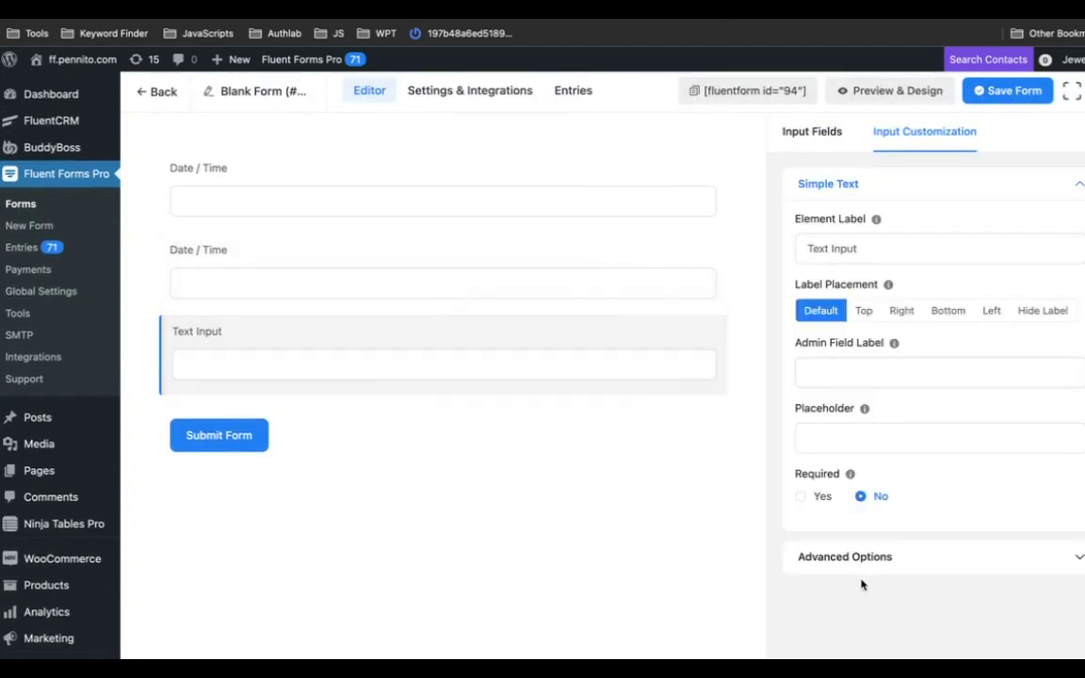
Expand the Text Input's advanced options and select 'showHere' on the gist's line 3
{"action": "left_click", "coordinate": [861, 559]}
{"action": "scroll", "coordinate": [869, 564], "scroll_direction": "down", "scroll_amount": 5}
{"action": "scroll", "coordinate": [869, 563], "scroll_direction": "down", "scroll_amount": 1}
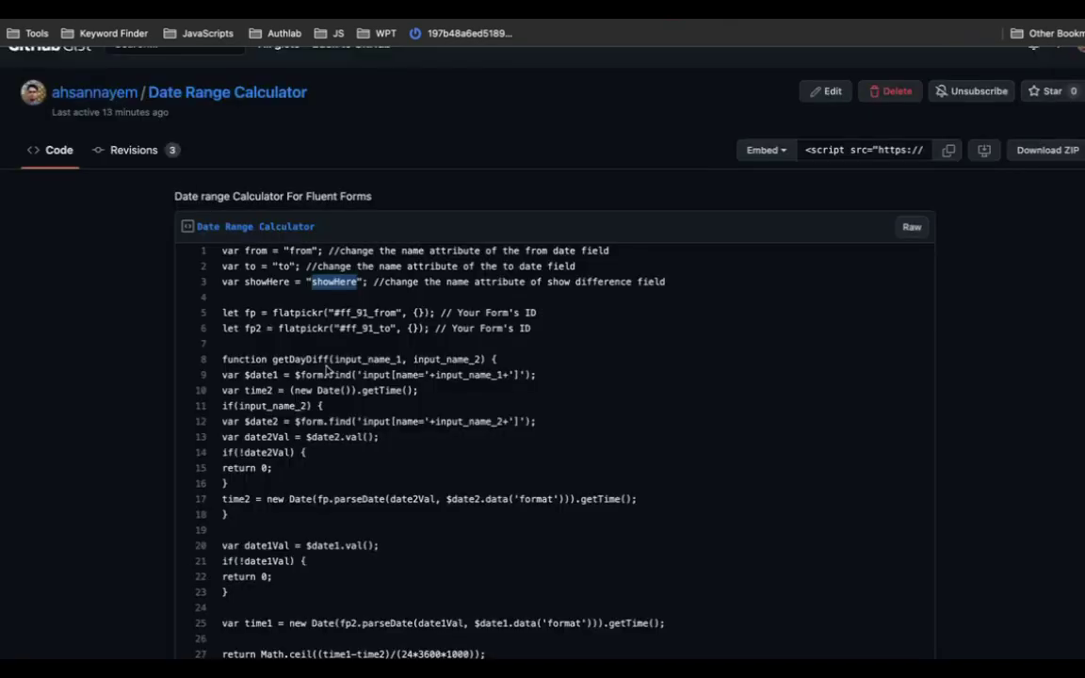
{"action": "scroll", "coordinate": [326, 370], "scroll_direction": "down", "scroll_amount": 3}
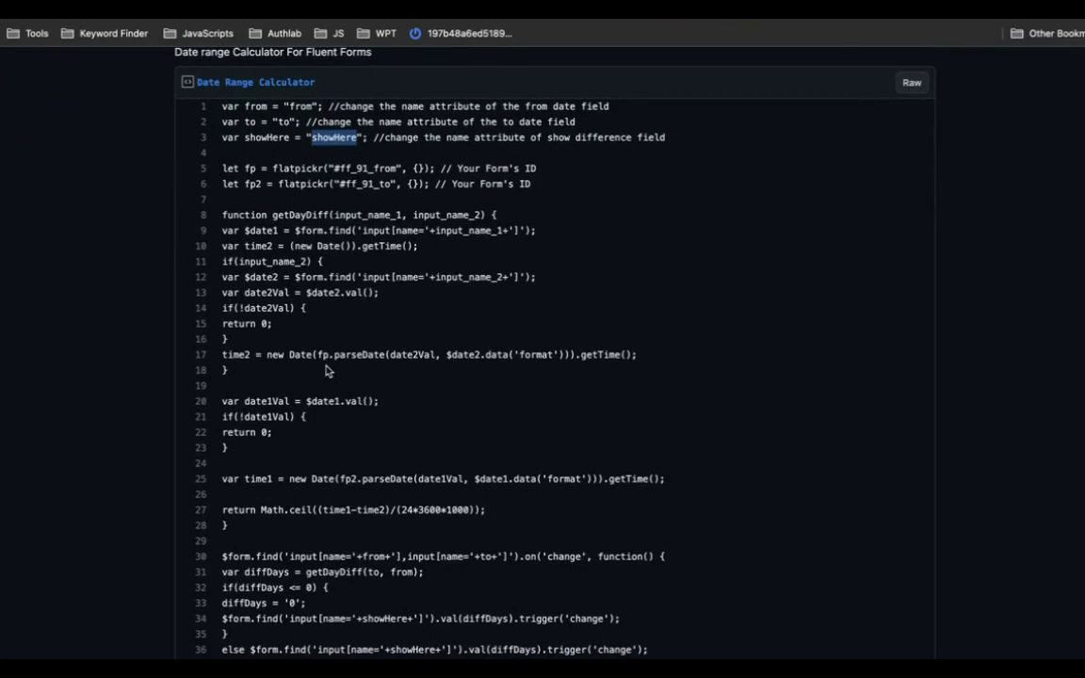
{"action": "left_click", "coordinate": [305, 113]}
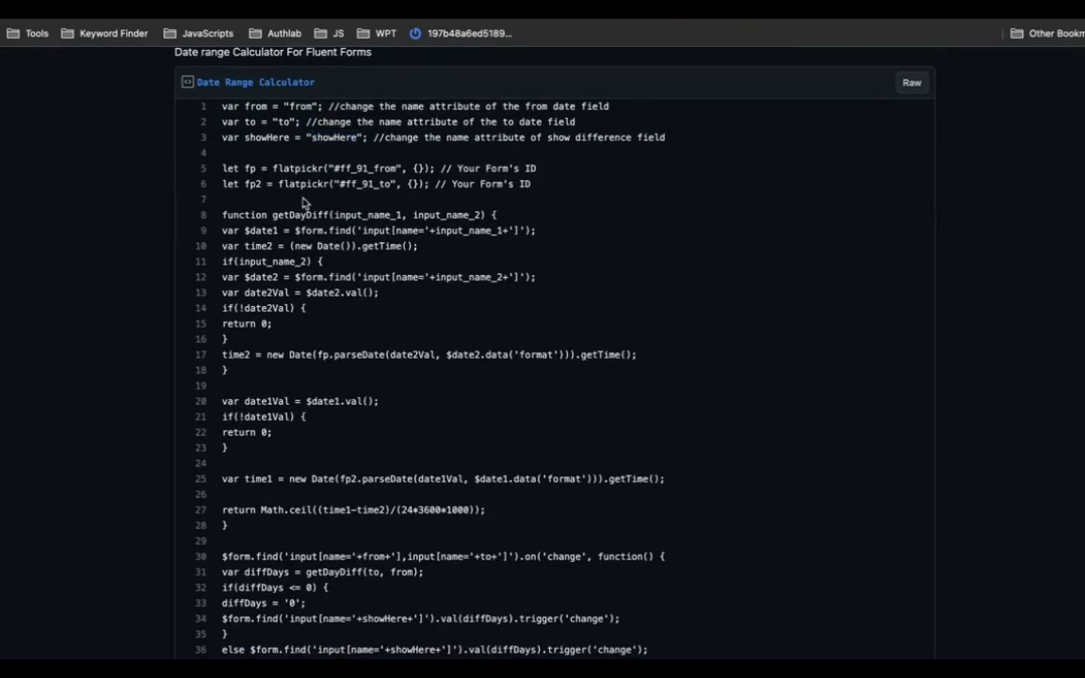
{"action": "double_click", "coordinate": [336, 138]}
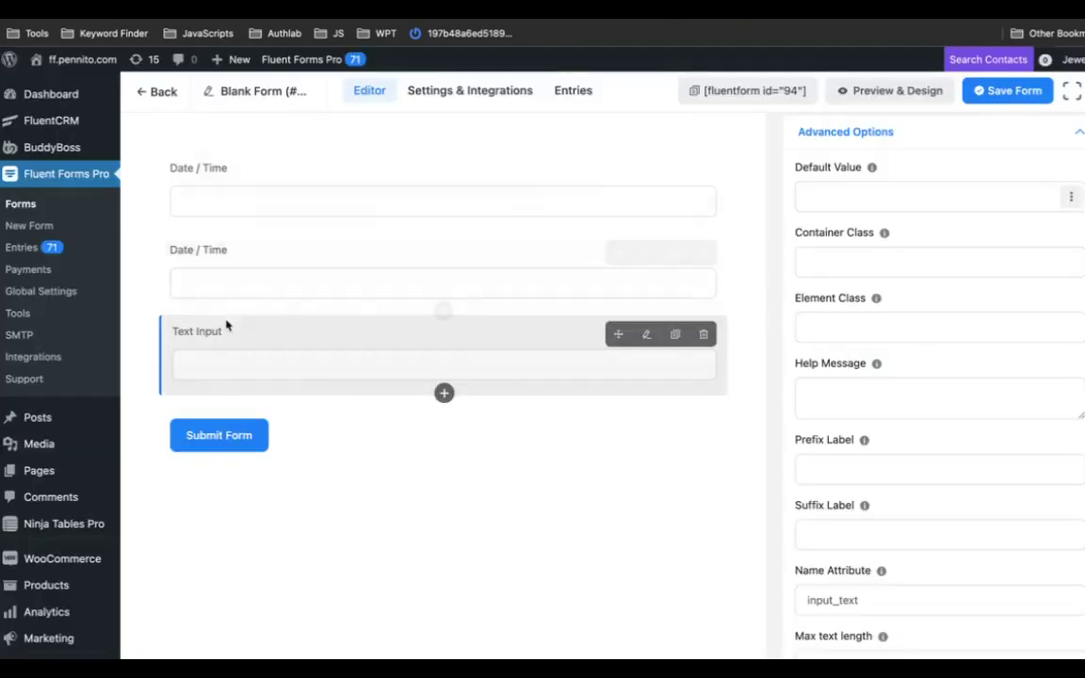
Rename the Text Input's name attribute from input_text to showHere and save the form
{"action": "left_click", "coordinate": [225, 322]}
{"action": "left_click", "coordinate": [924, 544]}
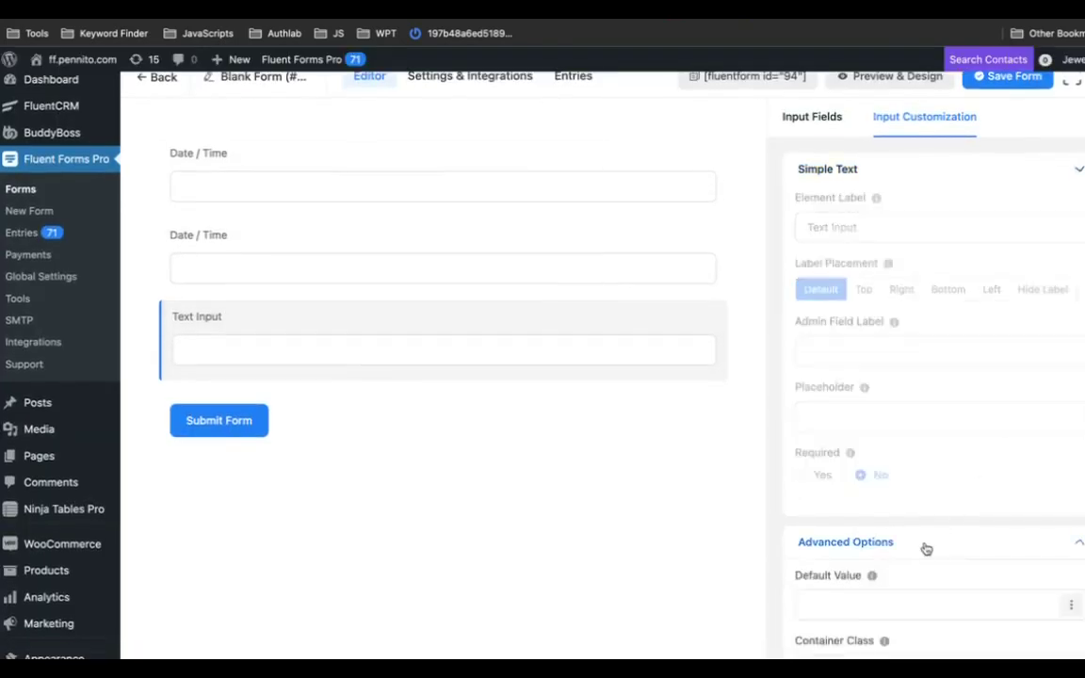
{"action": "scroll", "coordinate": [925, 546], "scroll_direction": "down", "scroll_amount": 3}
{"action": "left_click", "coordinate": [855, 500]}
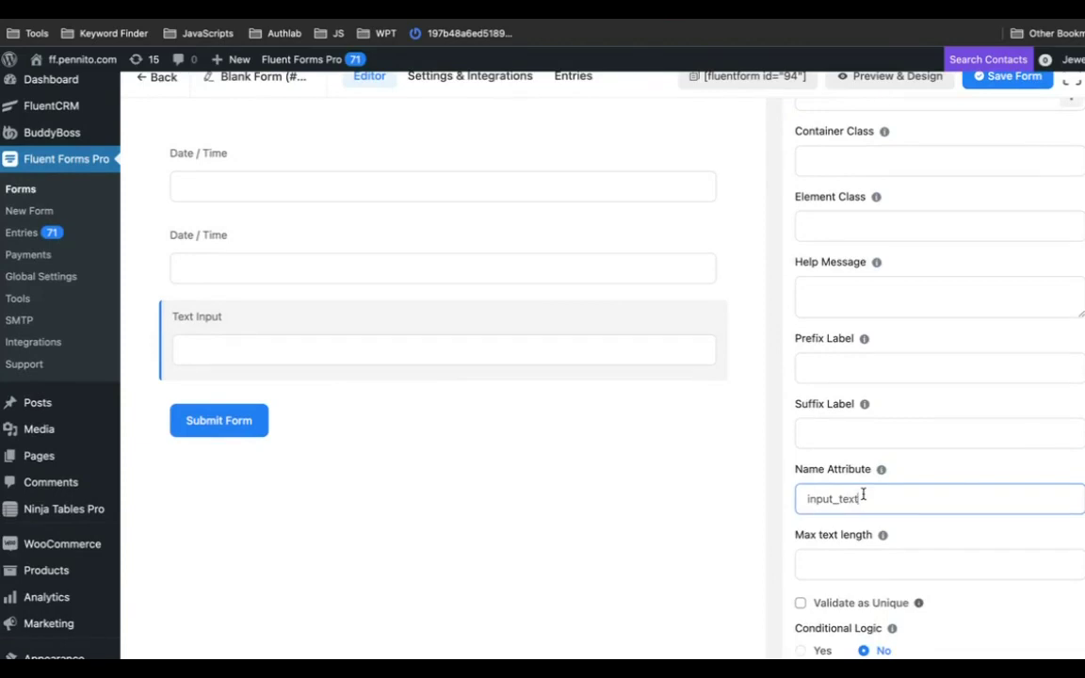
{"action": "double_click", "coordinate": [862, 498]}
{"action": "type", "text": "showHere"}
{"action": "scroll", "coordinate": [863, 493], "scroll_direction": "up", "scroll_amount": 3}
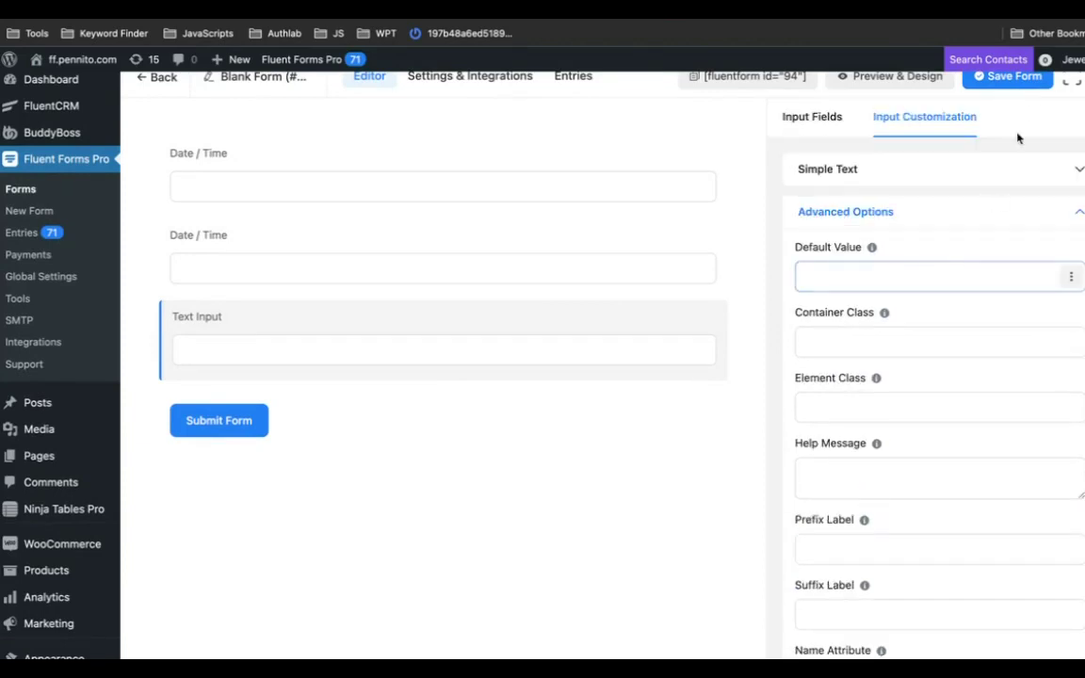
{"action": "left_click", "coordinate": [1026, 84]}
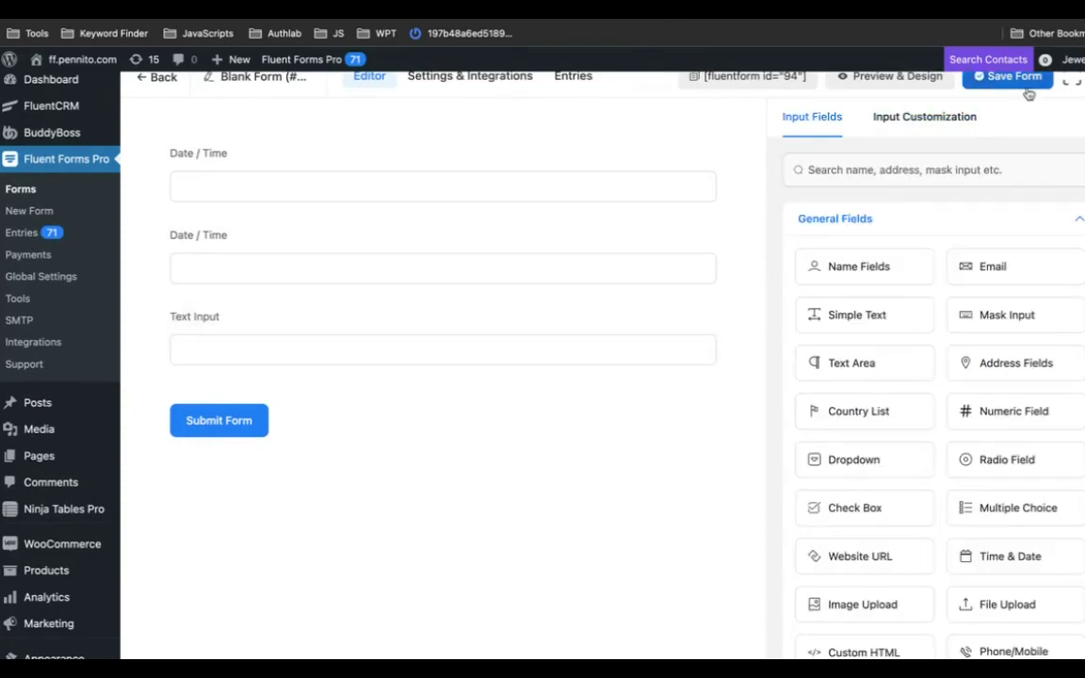
Go to the form's Custom CSS/JS settings, down to the empty Custom Javascript editor
{"action": "scroll", "coordinate": [485, 170], "scroll_direction": "up", "scroll_amount": 1}
{"action": "left_click", "coordinate": [503, 99]}
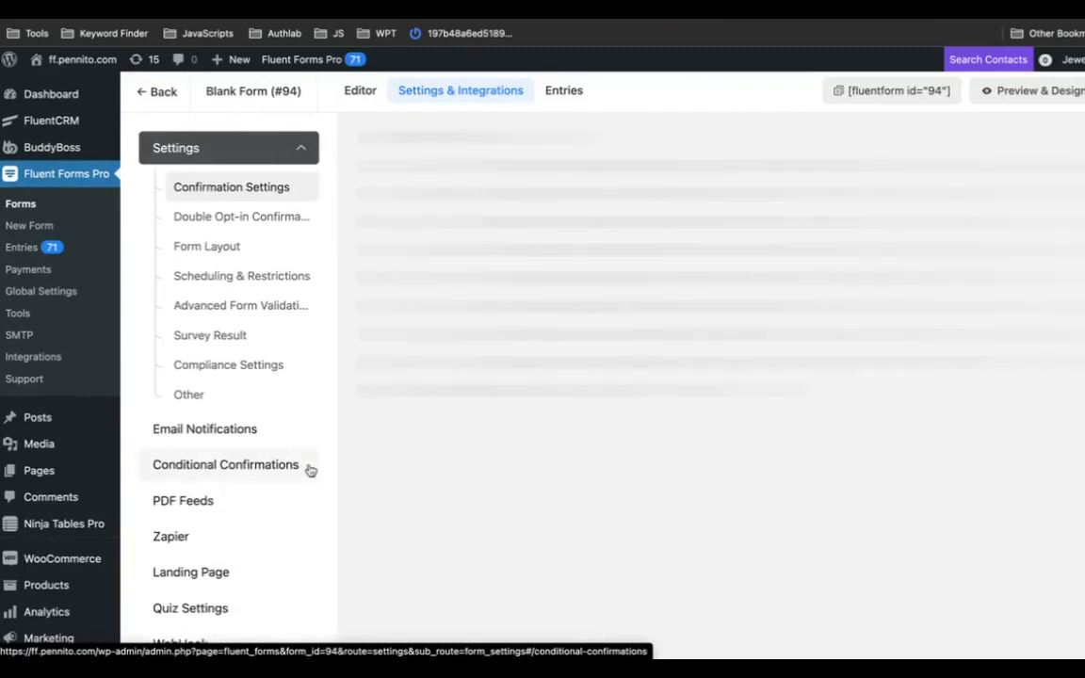
{"action": "scroll", "coordinate": [310, 472], "scroll_direction": "down", "scroll_amount": 2}
{"action": "scroll", "coordinate": [298, 496], "scroll_direction": "down", "scroll_amount": 2}
{"action": "left_click", "coordinate": [239, 438]}
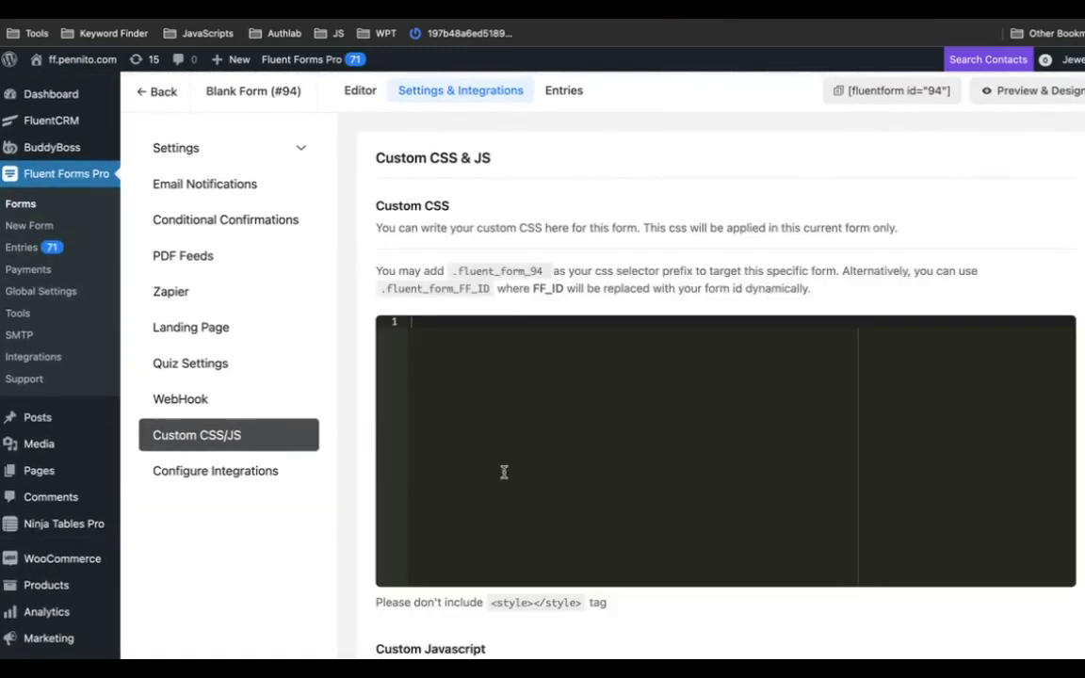
{"action": "scroll", "coordinate": [504, 476], "scroll_direction": "down", "scroll_amount": 5}
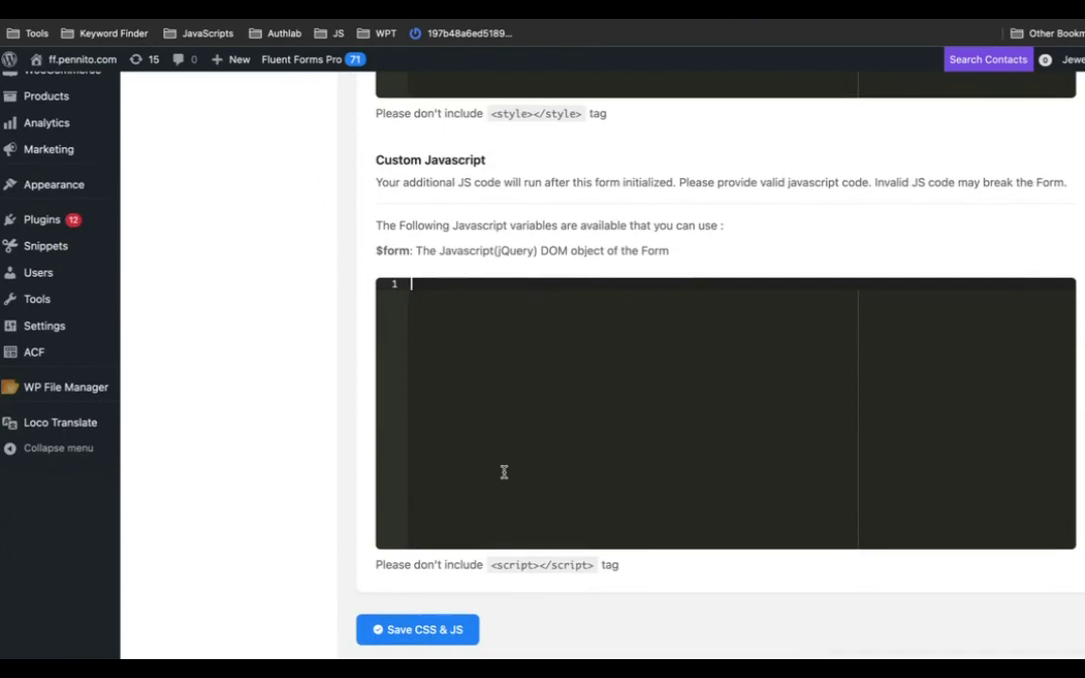
Paste lines 1–37 of the Date Range Calculator gist into the Custom Javascript editor
{"action": "key", "text": "ctrl+Tab"}
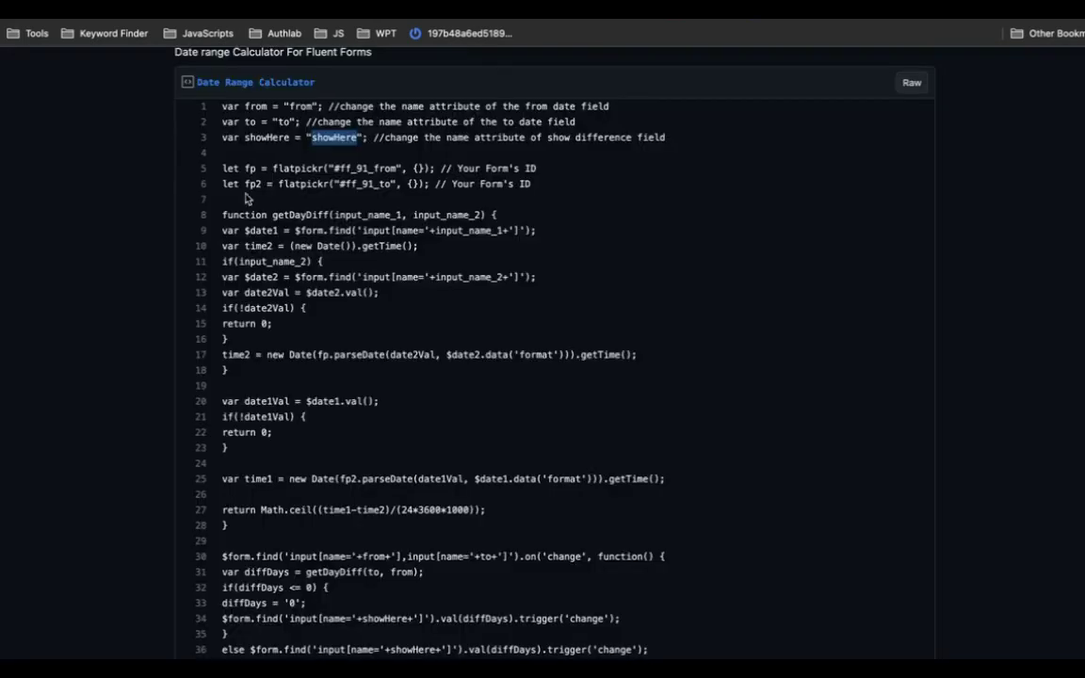
{"action": "scroll", "coordinate": [397, 354], "scroll_direction": "up", "scroll_amount": 1}
{"action": "scroll", "coordinate": [397, 354], "scroll_direction": "up", "scroll_amount": 1}
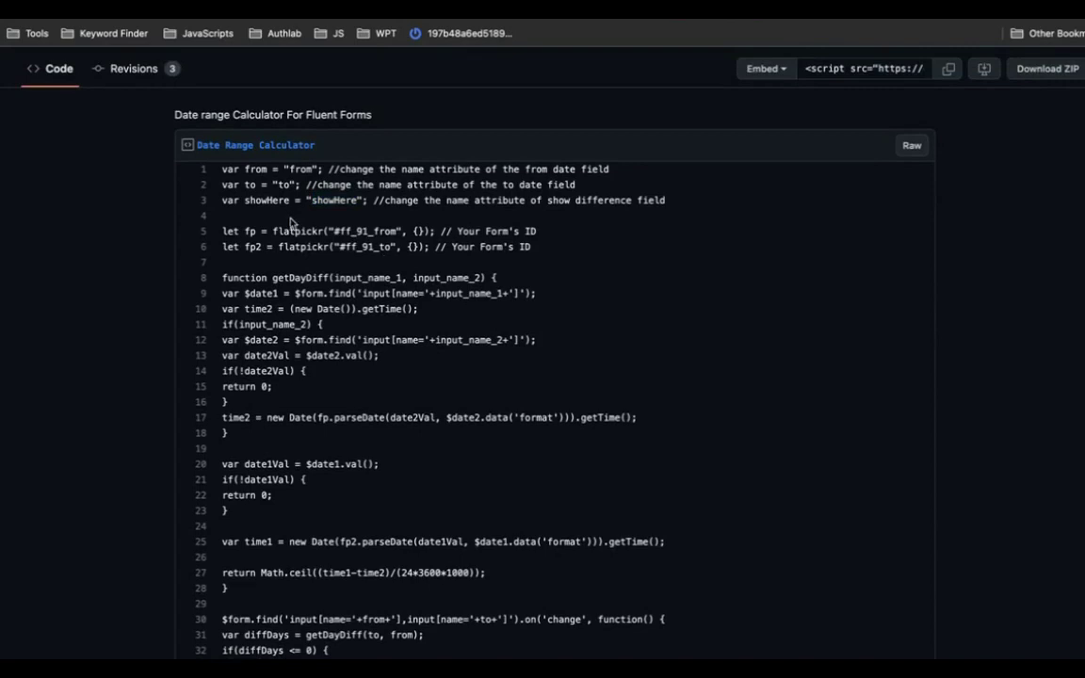
{"action": "left_click_drag", "start_coordinate": [223, 173], "coordinate": [354, 551]}
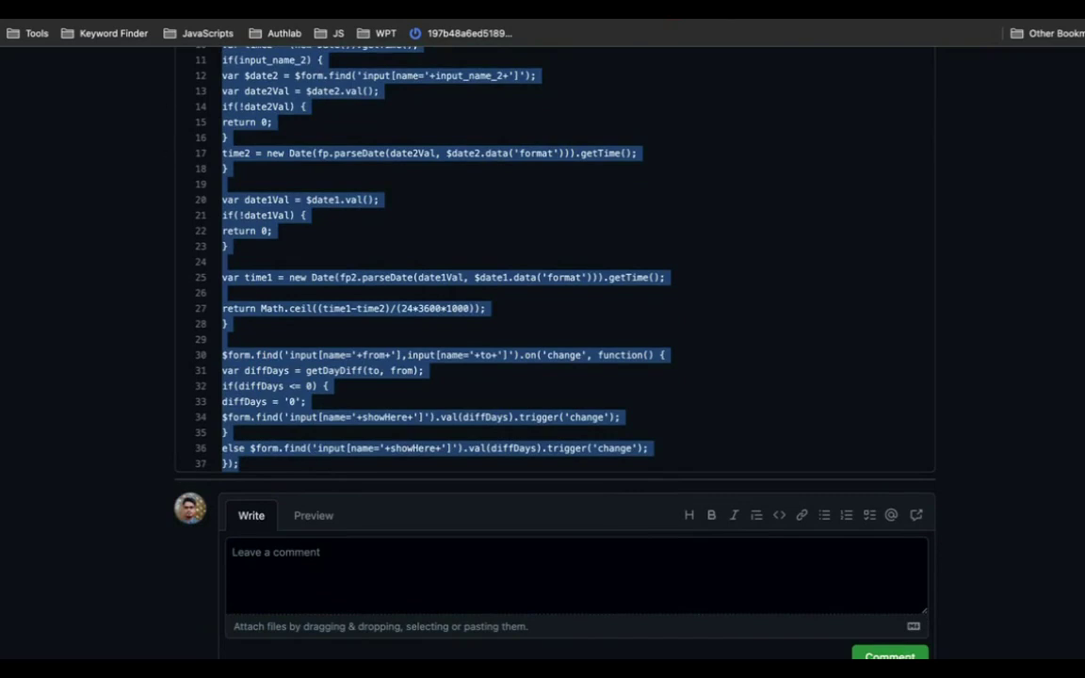
{"action": "key", "text": "ctrl+Tab"}
{"action": "key", "text": "ctrl+v"}
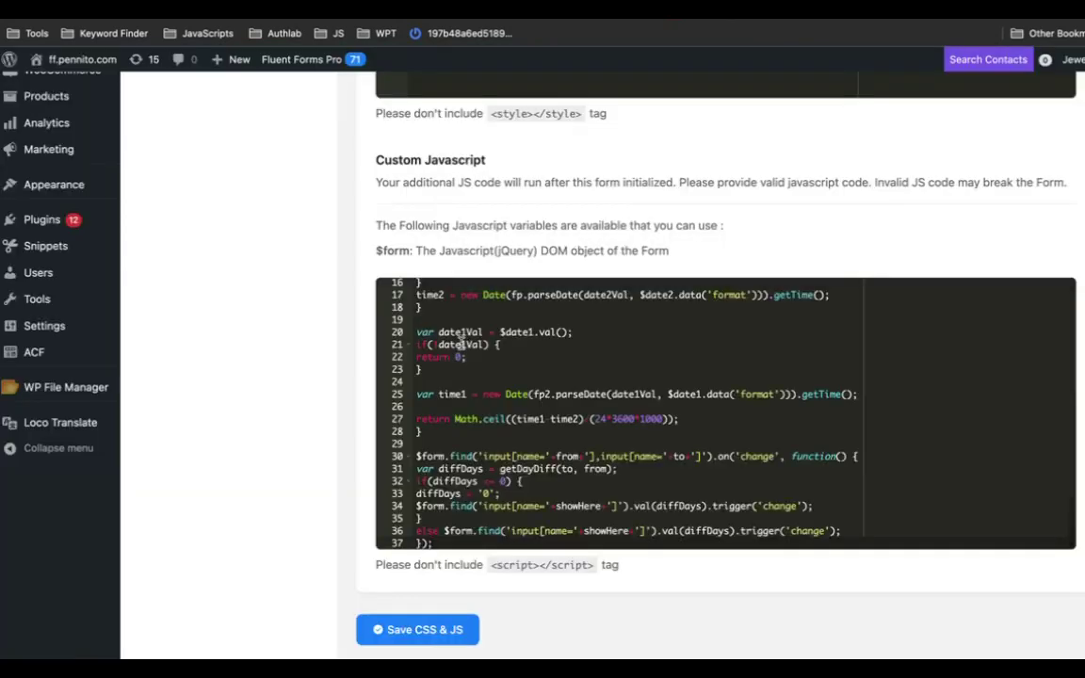
{"action": "key", "text": "Home"}
{"action": "scroll", "coordinate": [461, 342], "scroll_direction": "down", "scroll_amount": 3}
{"action": "scroll", "coordinate": [471, 535], "scroll_direction": "down", "scroll_amount": 4}
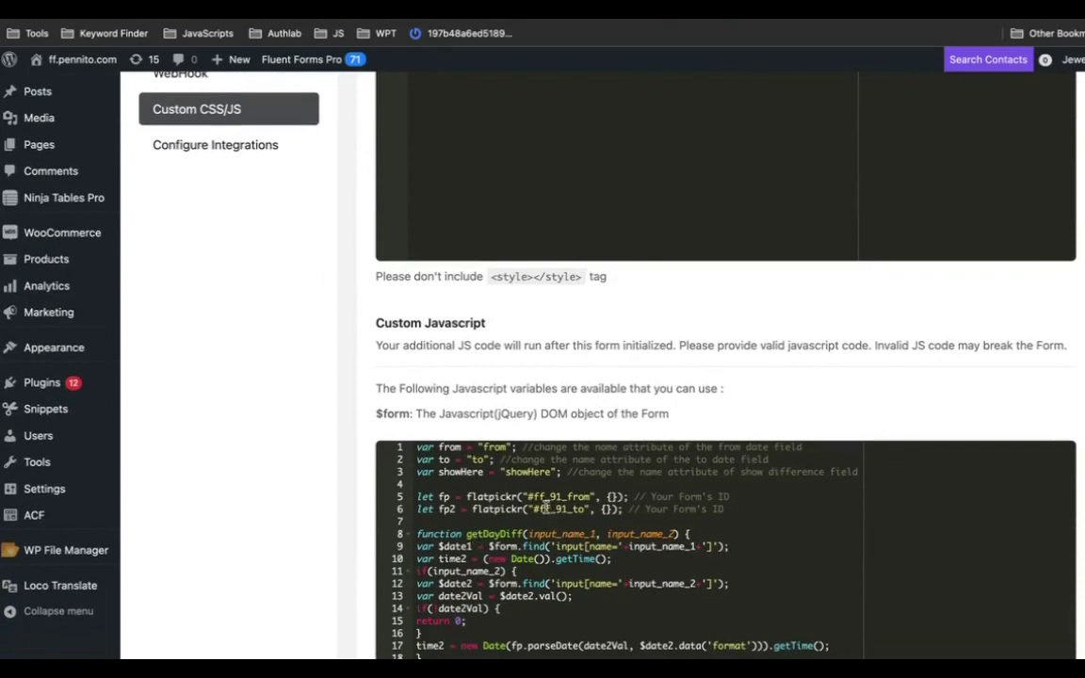
Change the script's from and to selectors from ff_91 to ff_94
{"action": "scroll", "coordinate": [562, 516], "scroll_direction": "up", "scroll_amount": 1}
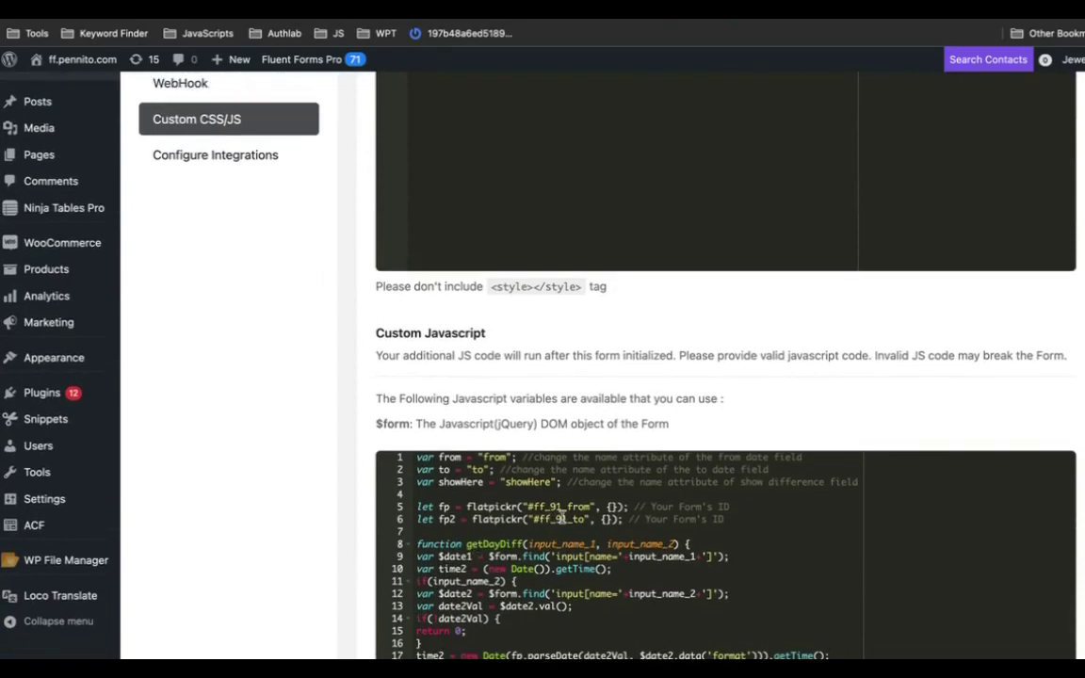
{"action": "scroll", "coordinate": [562, 516], "scroll_direction": "up", "scroll_amount": 1}
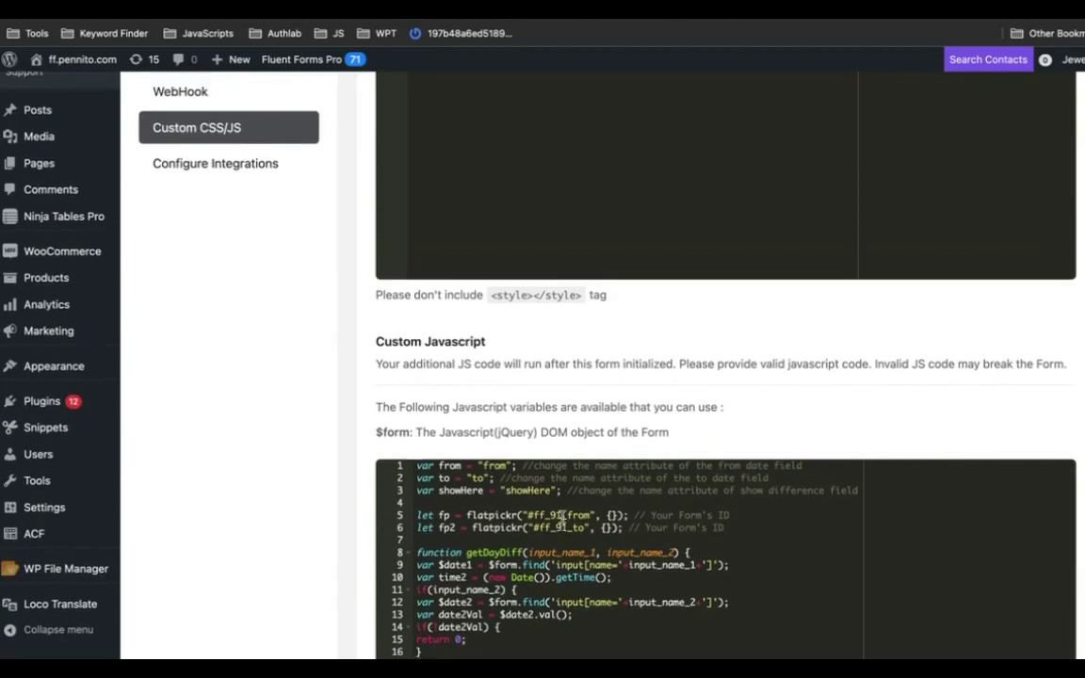
{"action": "scroll", "coordinate": [574, 509], "scroll_direction": "up", "scroll_amount": 5}
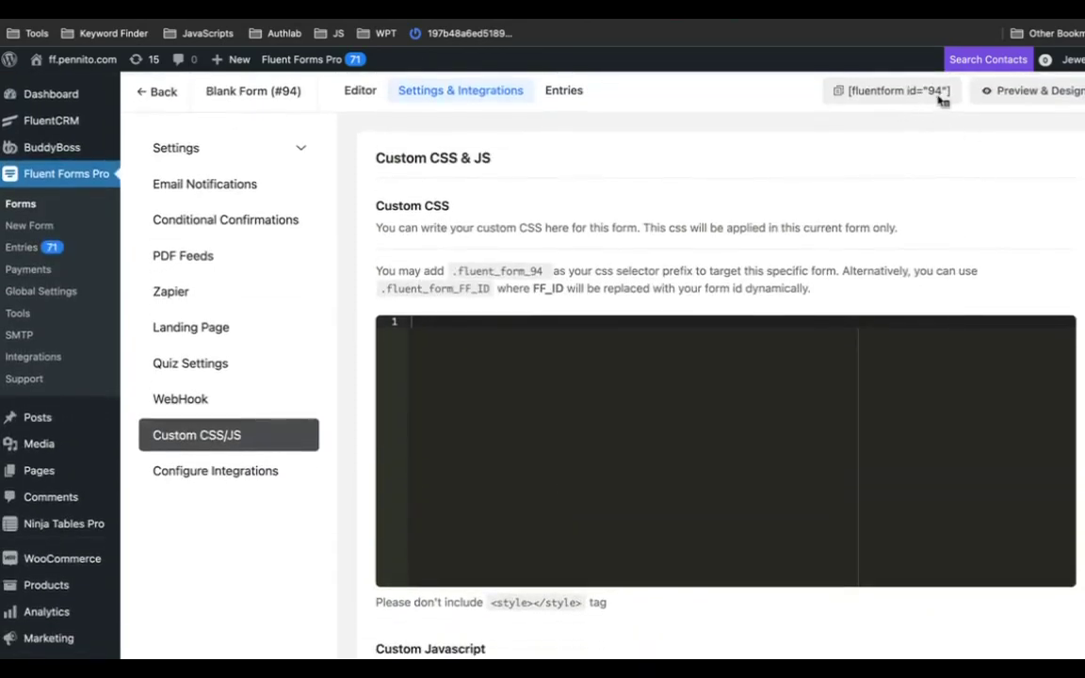
{"action": "scroll", "coordinate": [753, 457], "scroll_direction": "down", "scroll_amount": 5}
{"action": "scroll", "coordinate": [753, 465], "scroll_direction": "up", "scroll_amount": 5}
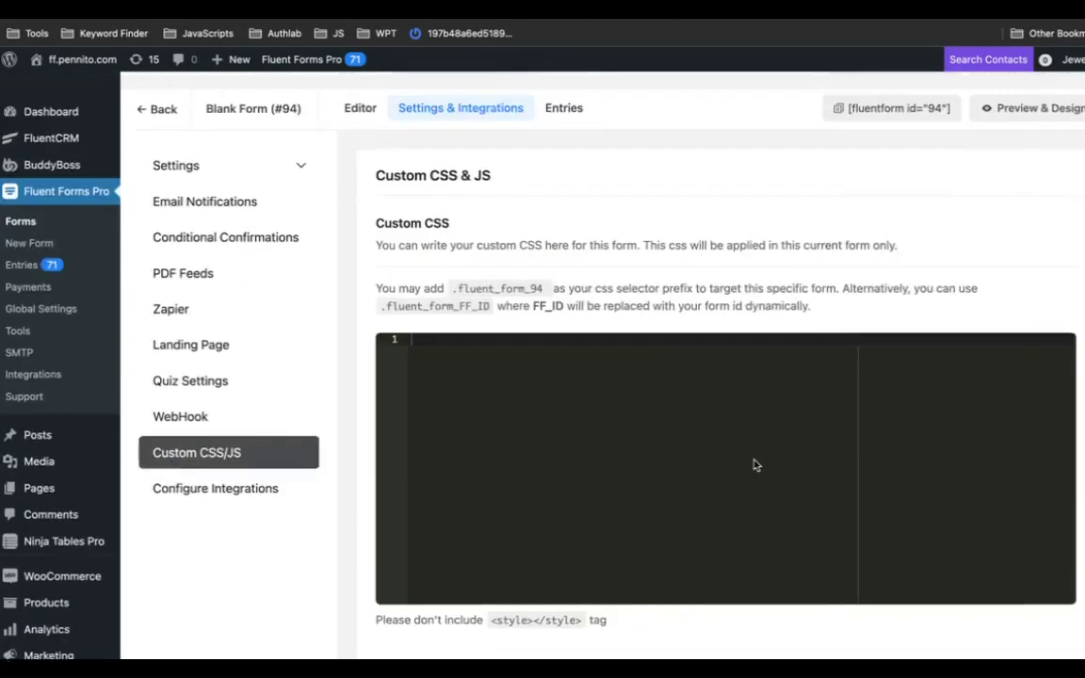
{"action": "scroll", "coordinate": [772, 377], "scroll_direction": "down", "scroll_amount": 3}
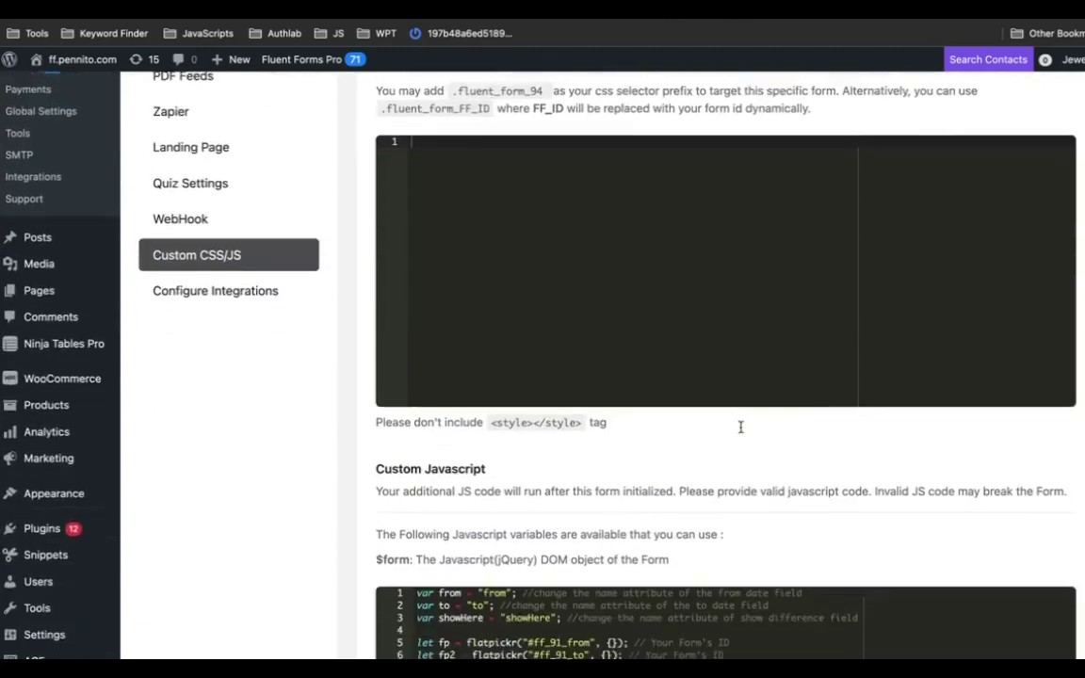
{"action": "scroll", "coordinate": [659, 480], "scroll_direction": "down", "scroll_amount": 1}
{"action": "scroll", "coordinate": [602, 518], "scroll_direction": "down", "scroll_amount": 1}
{"action": "scroll", "coordinate": [568, 493], "scroll_direction": "down", "scroll_amount": 1}
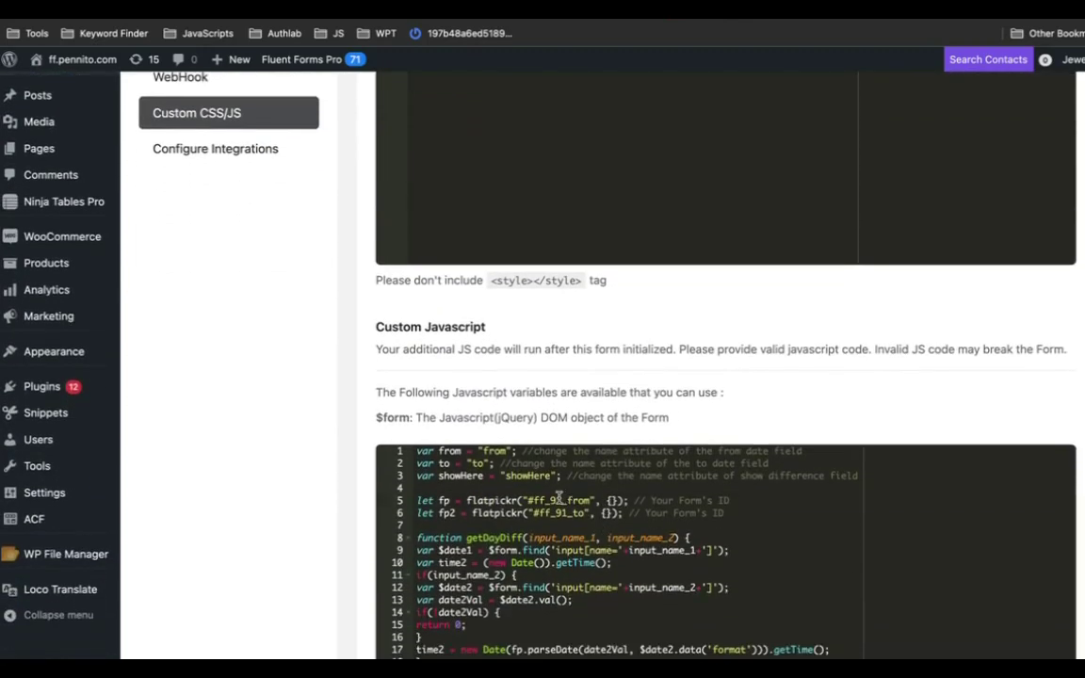
{"action": "key", "text": "BackSpace"}
{"action": "type", "text": "4"}
{"action": "left_click", "coordinate": [568, 513]}
{"action": "key", "text": "BackSpace"}
{"action": "type", "text": "4"}
Save the custom CSS & JS changes
{"action": "scroll", "coordinate": [697, 508], "scroll_direction": "up", "scroll_amount": 4}
{"action": "scroll", "coordinate": [857, 310], "scroll_direction": "down", "scroll_amount": 6}
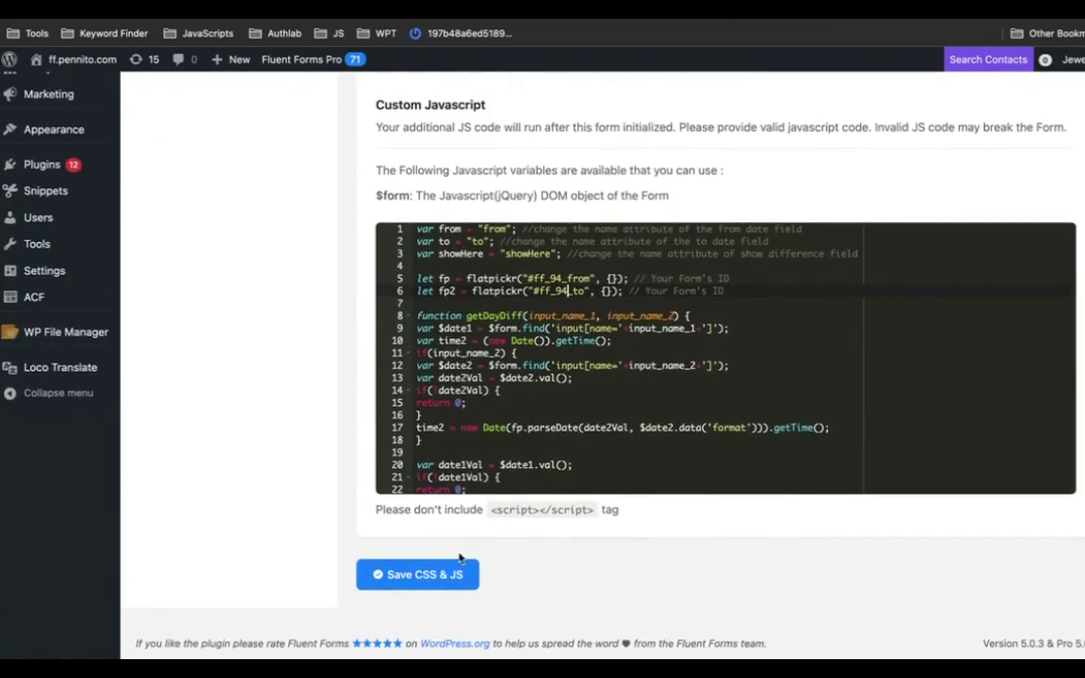
{"action": "left_click", "coordinate": [445, 573]}
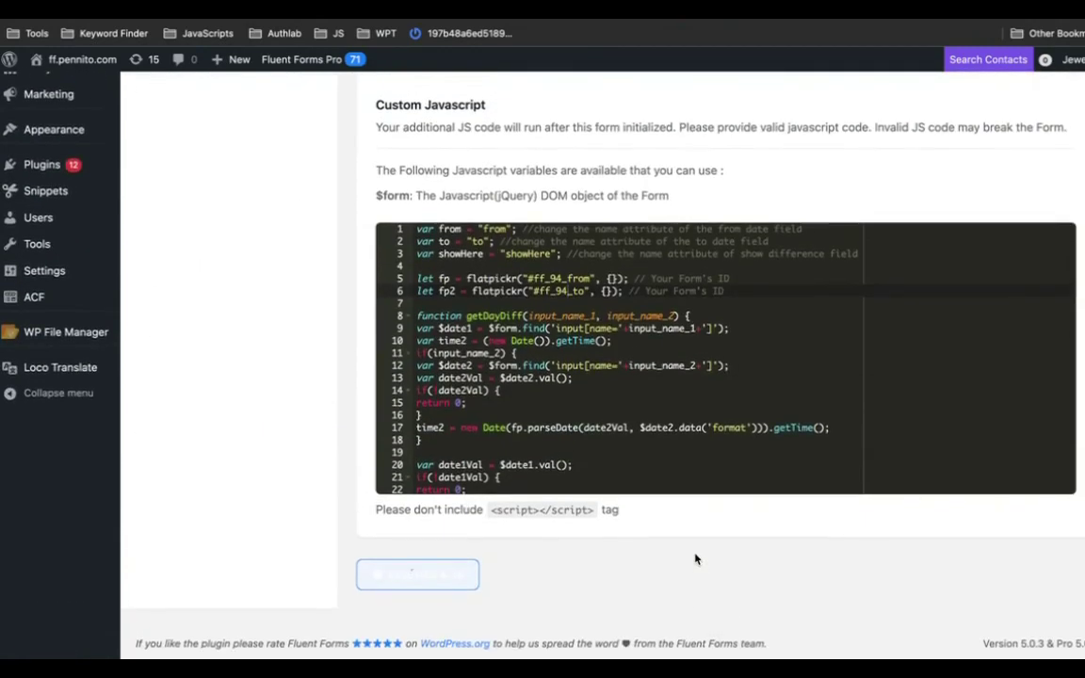
{"action": "scroll", "coordinate": [753, 424], "scroll_direction": "up", "scroll_amount": 10}
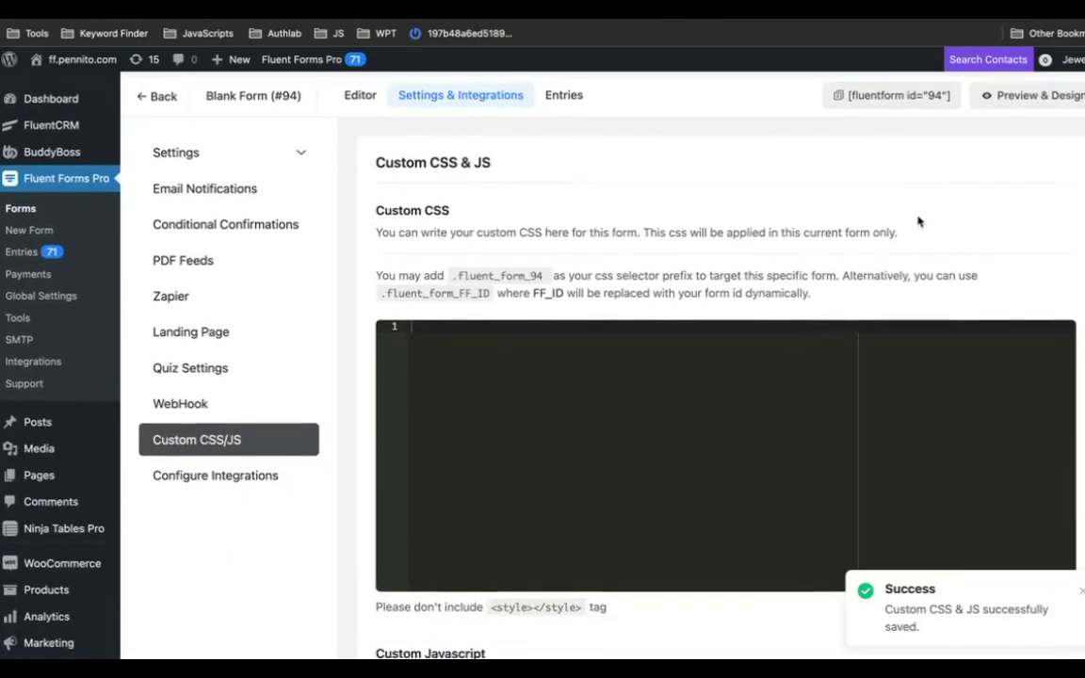
{"action": "left_click", "coordinate": [1009, 94]}
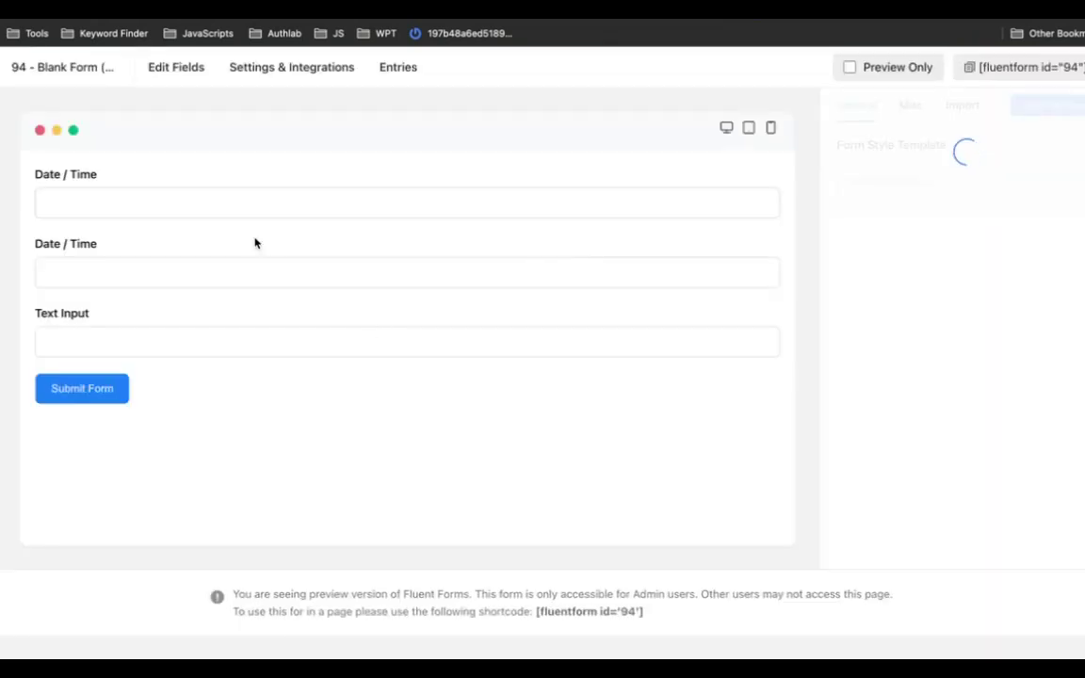
{"action": "left_click", "coordinate": [193, 195]}
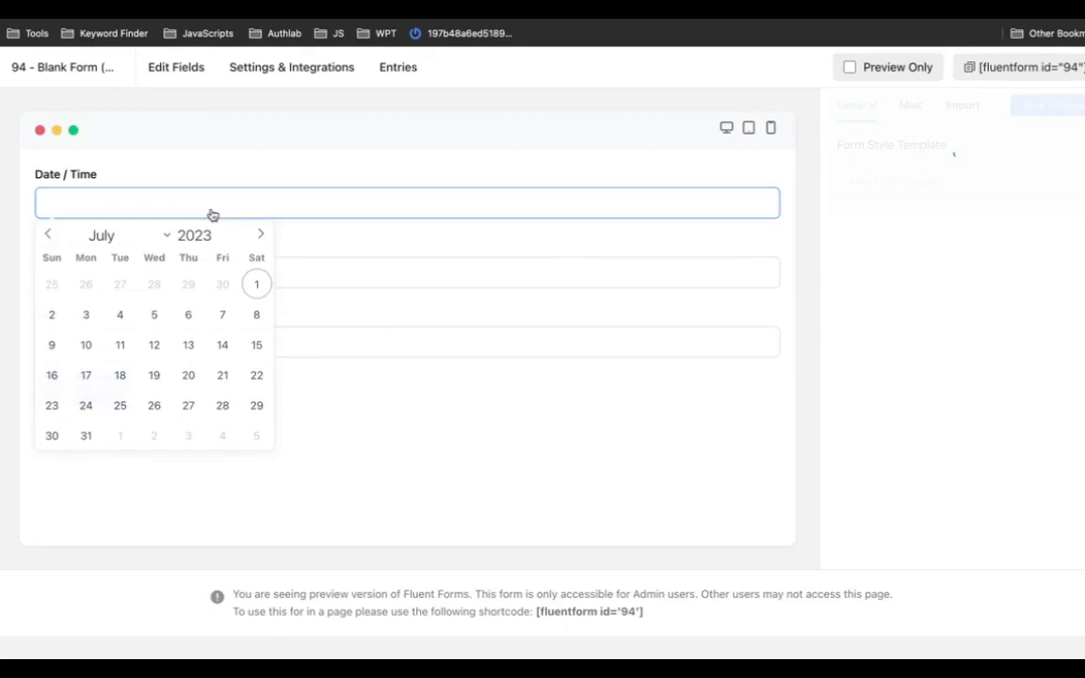
{"action": "left_click", "coordinate": [256, 283]}
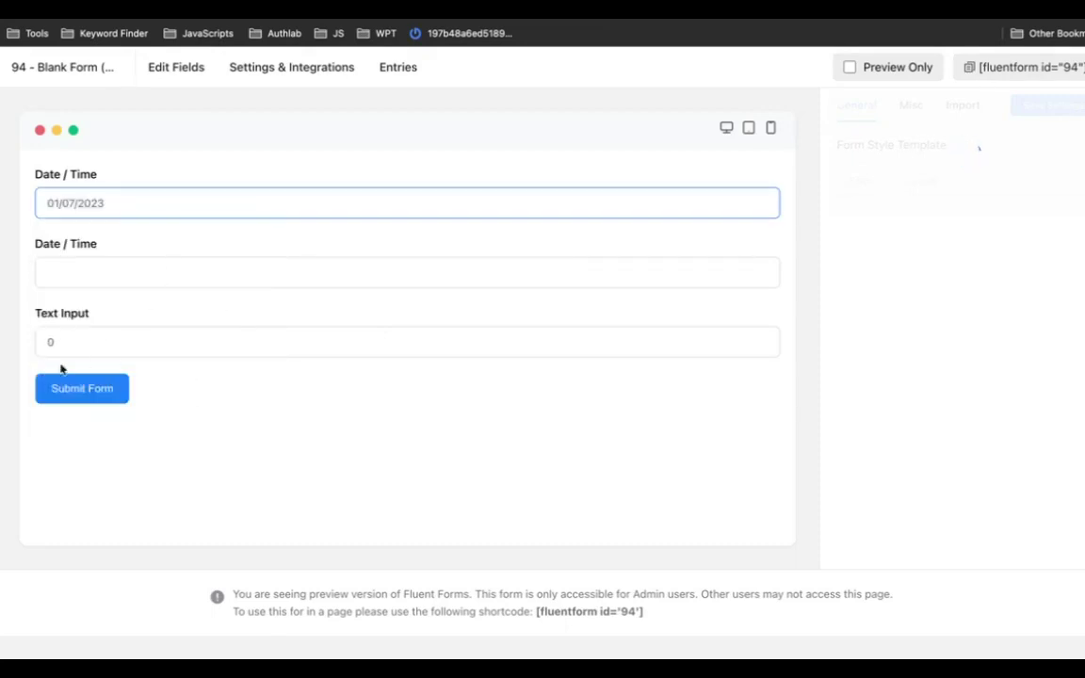
{"action": "left_click", "coordinate": [115, 264]}
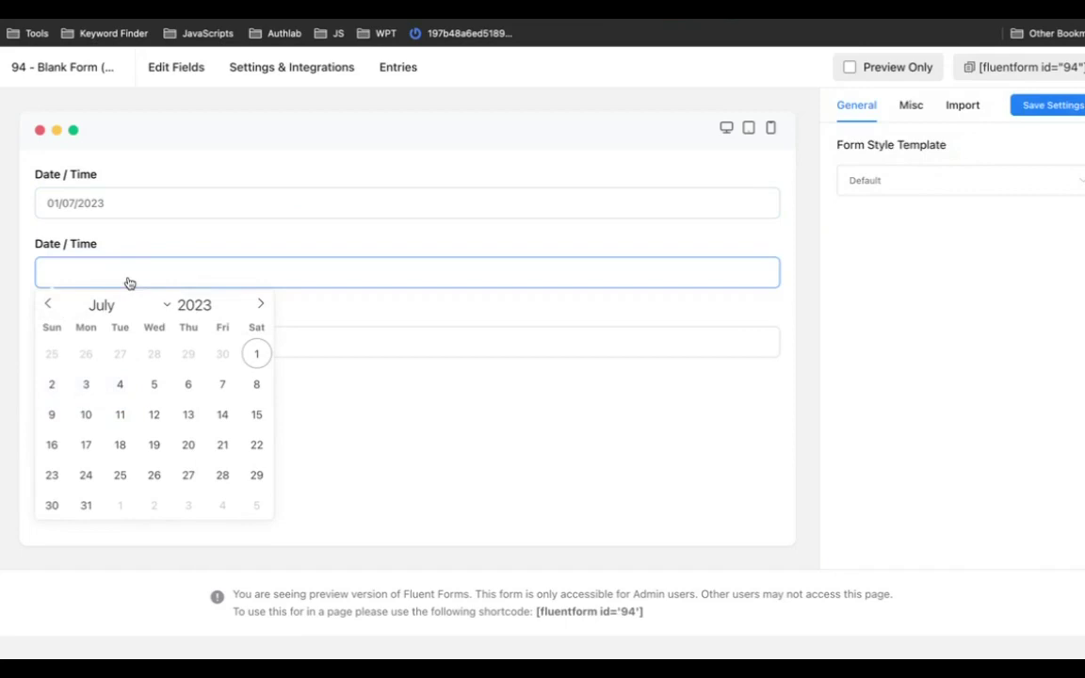
{"action": "left_click", "coordinate": [86, 414]}
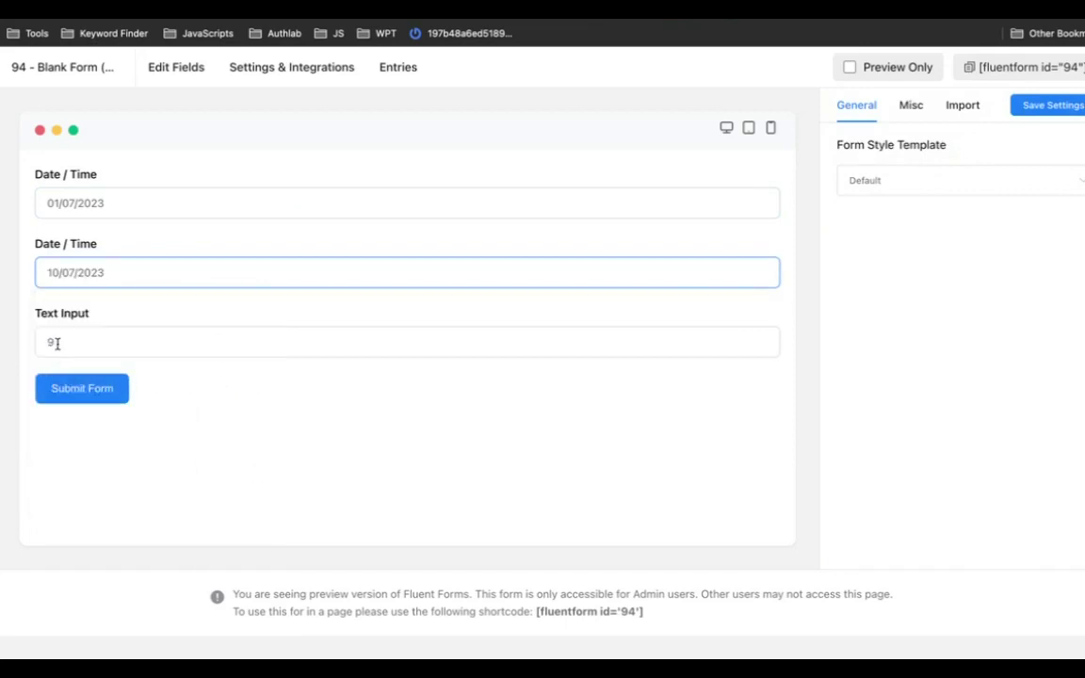
{"action": "left_click", "coordinate": [106, 273]}
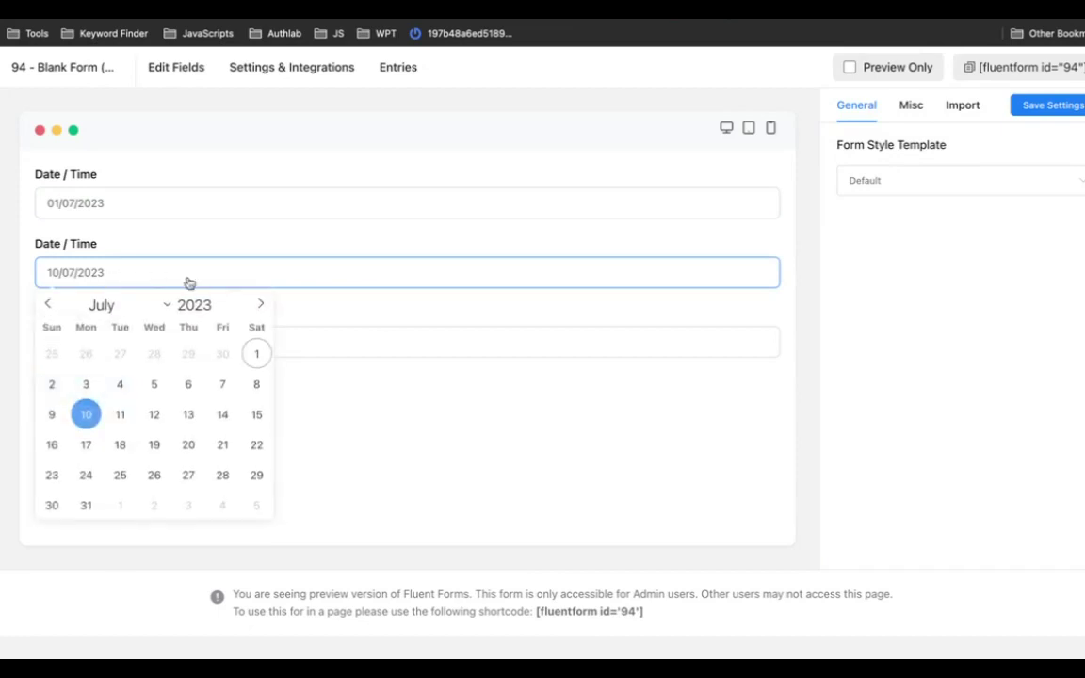
{"action": "left_click", "coordinate": [152, 444]}
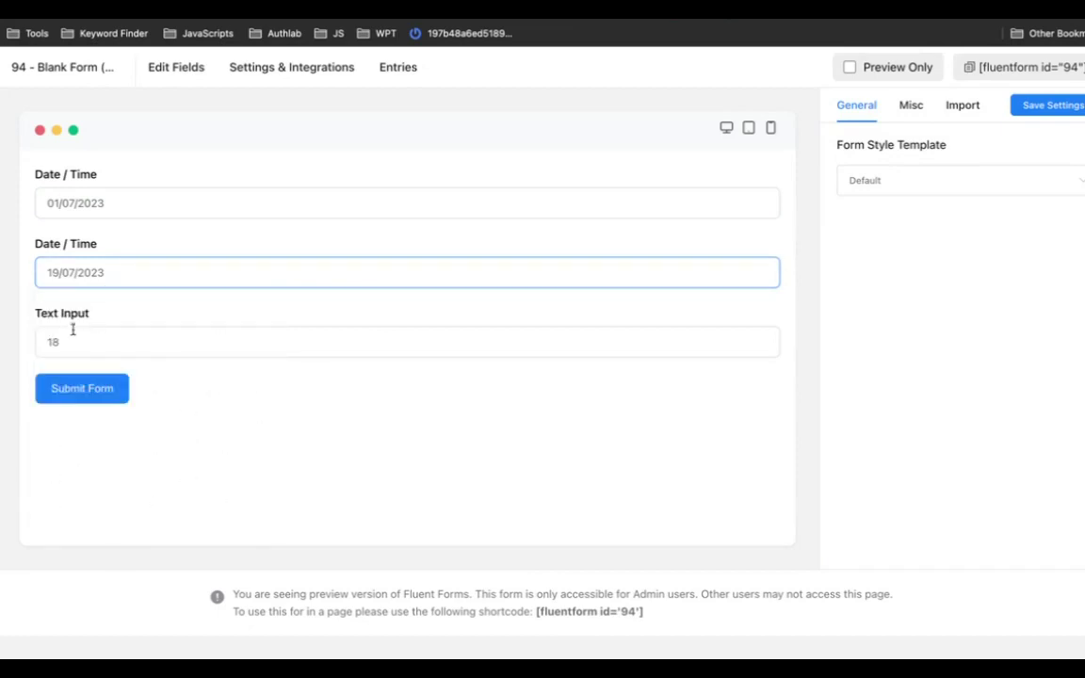
{"action": "left_click", "coordinate": [133, 273]}
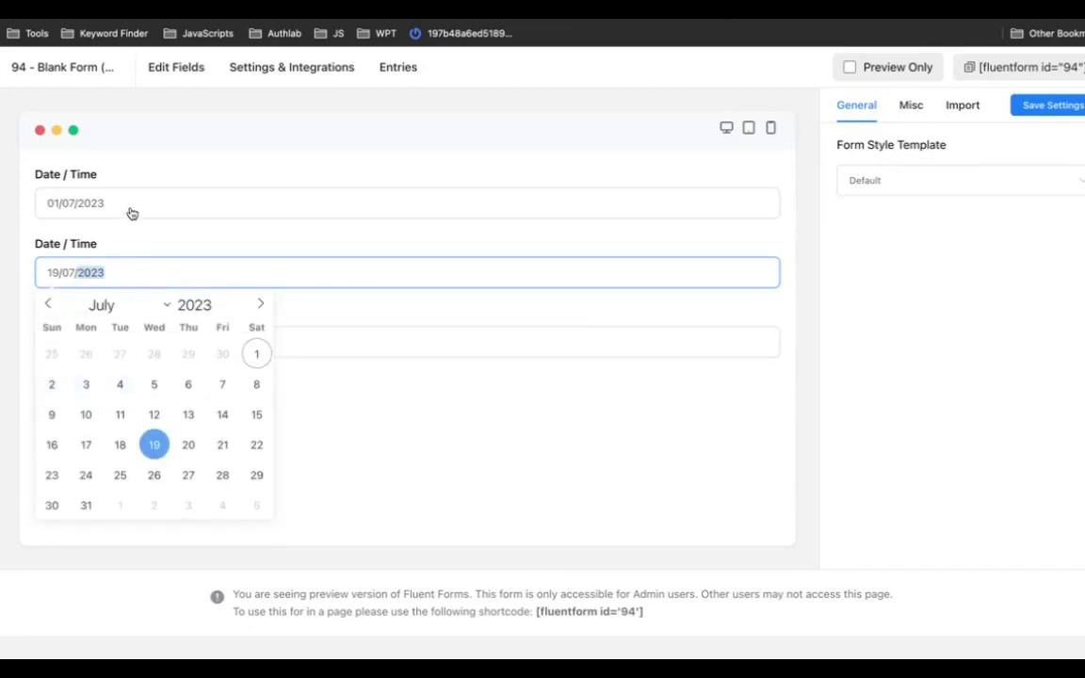
{"action": "left_click", "coordinate": [132, 209]}
{"action": "left_click", "coordinate": [150, 238]}
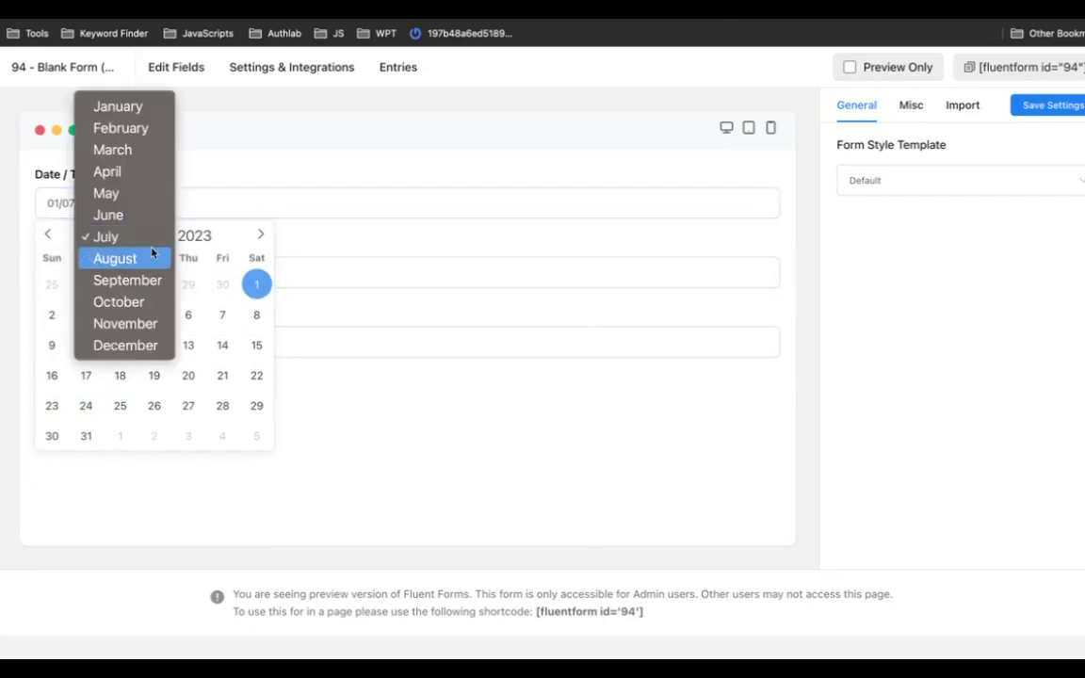
{"action": "left_click", "coordinate": [147, 217]}
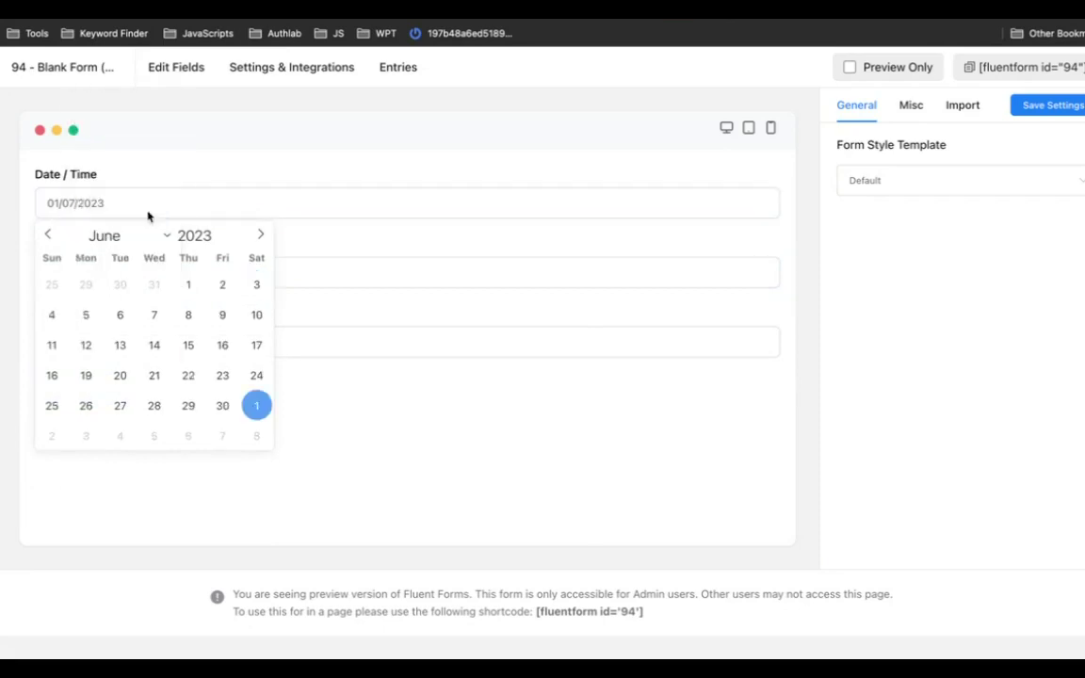
{"action": "left_click", "coordinate": [197, 296]}
{"action": "left_click", "coordinate": [90, 332]}
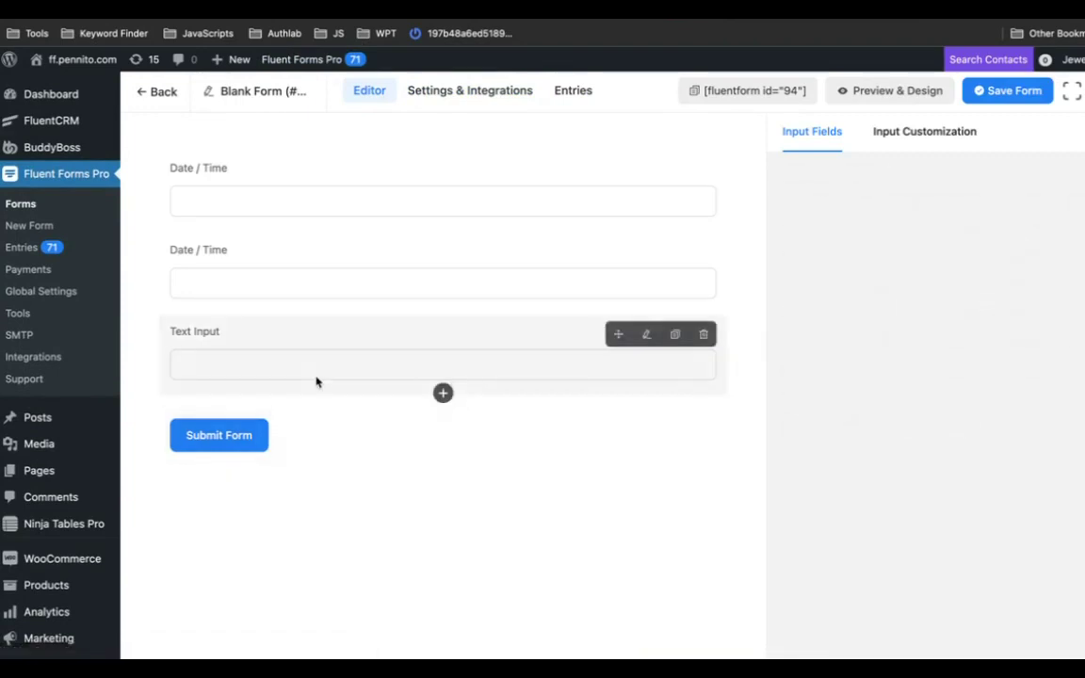
Move ff-read-only from Container Class to Element Class on the Text Input and save the form
{"action": "scroll", "coordinate": [945, 474], "scroll_direction": "down", "scroll_amount": 2}
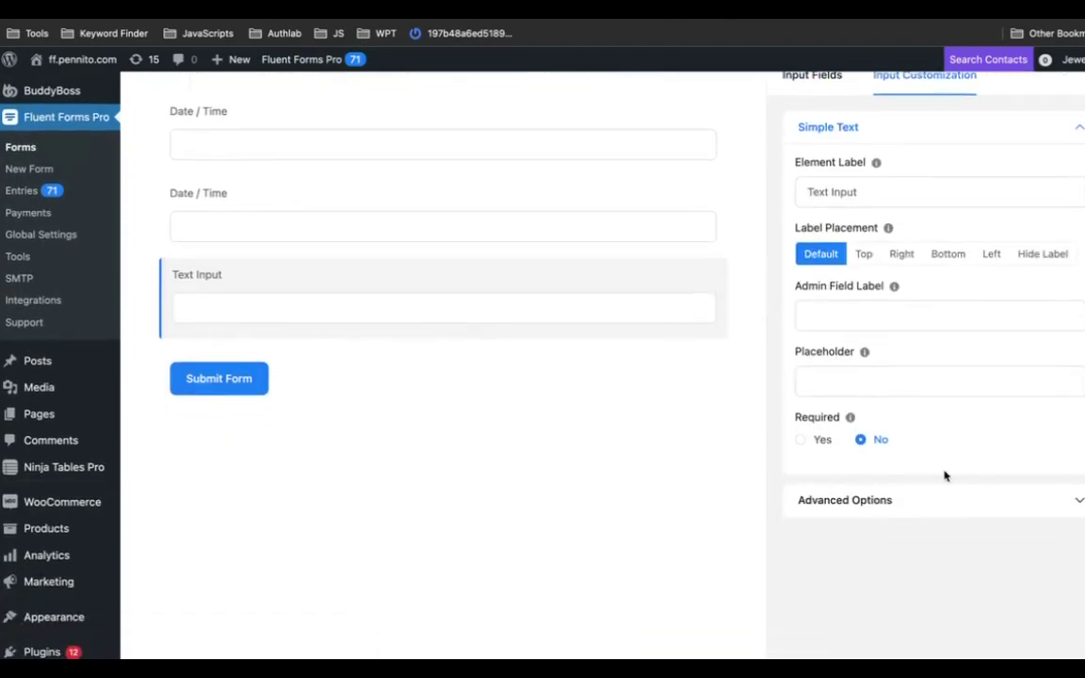
{"action": "scroll", "coordinate": [945, 476], "scroll_direction": "up", "scroll_amount": 1}
{"action": "left_click", "coordinate": [847, 545]}
{"action": "left_click", "coordinate": [841, 348]}
{"action": "type", "text": "ff-read-only"}
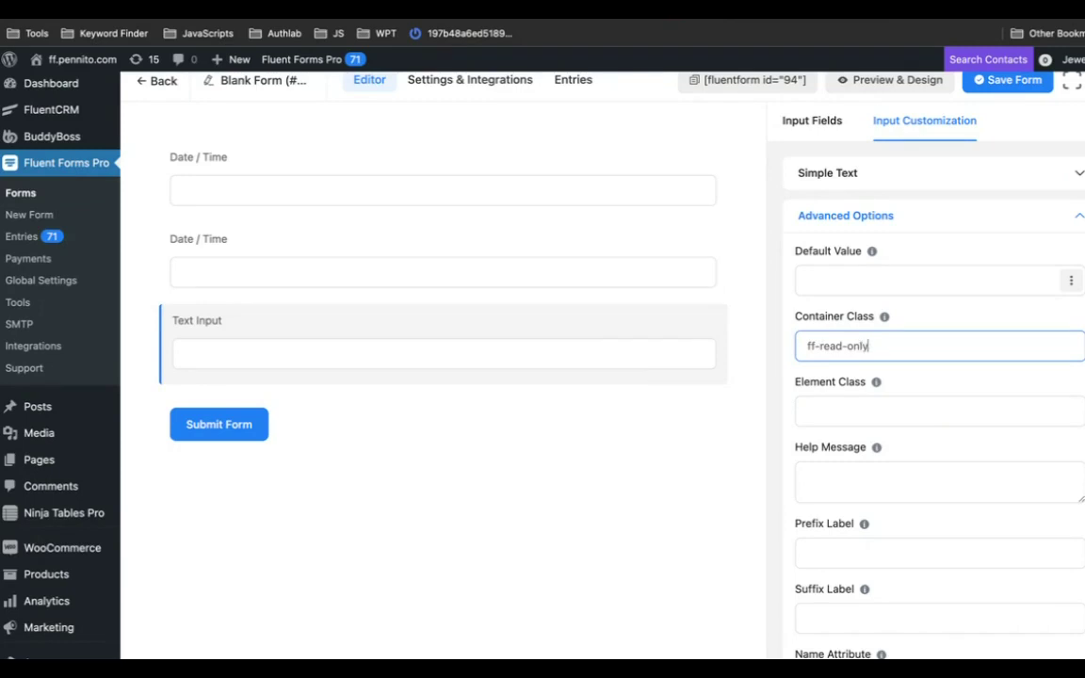
{"action": "left_click", "coordinate": [296, 365]}
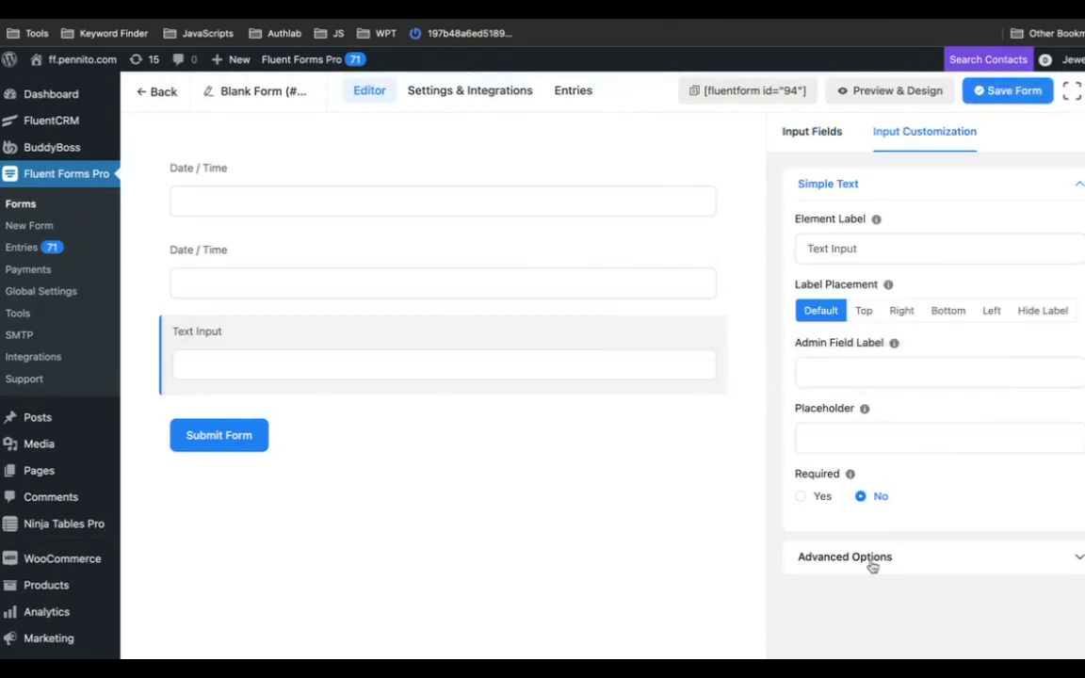
{"action": "left_click", "coordinate": [872, 563]}
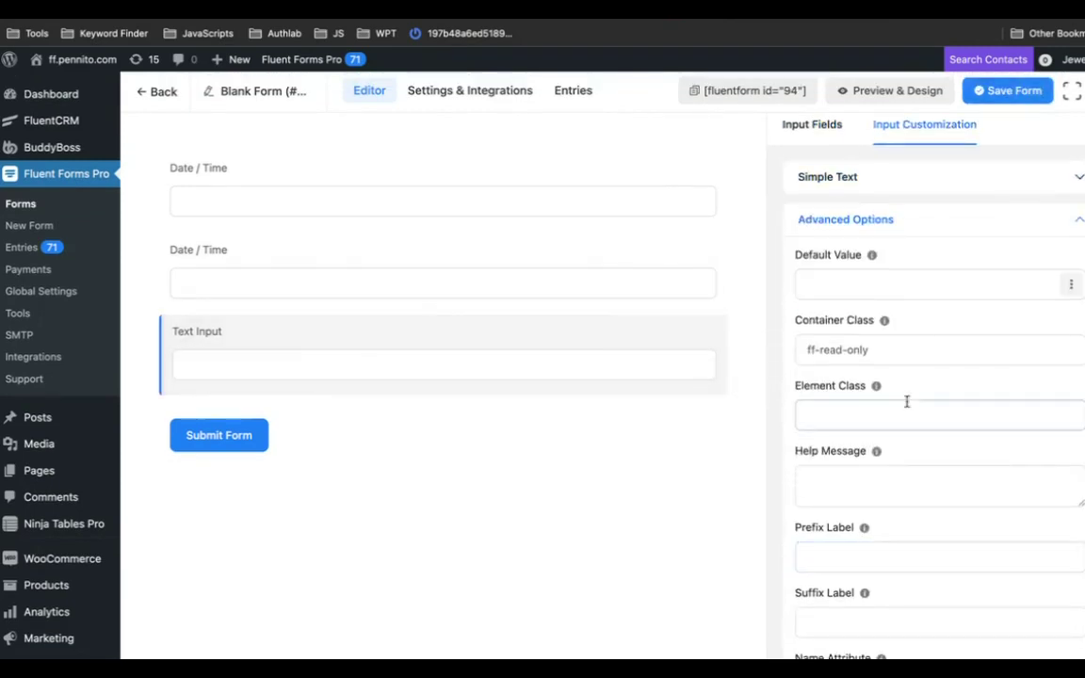
{"action": "triple_click", "coordinate": [885, 351]}
{"action": "key", "text": "ctrl+c"}
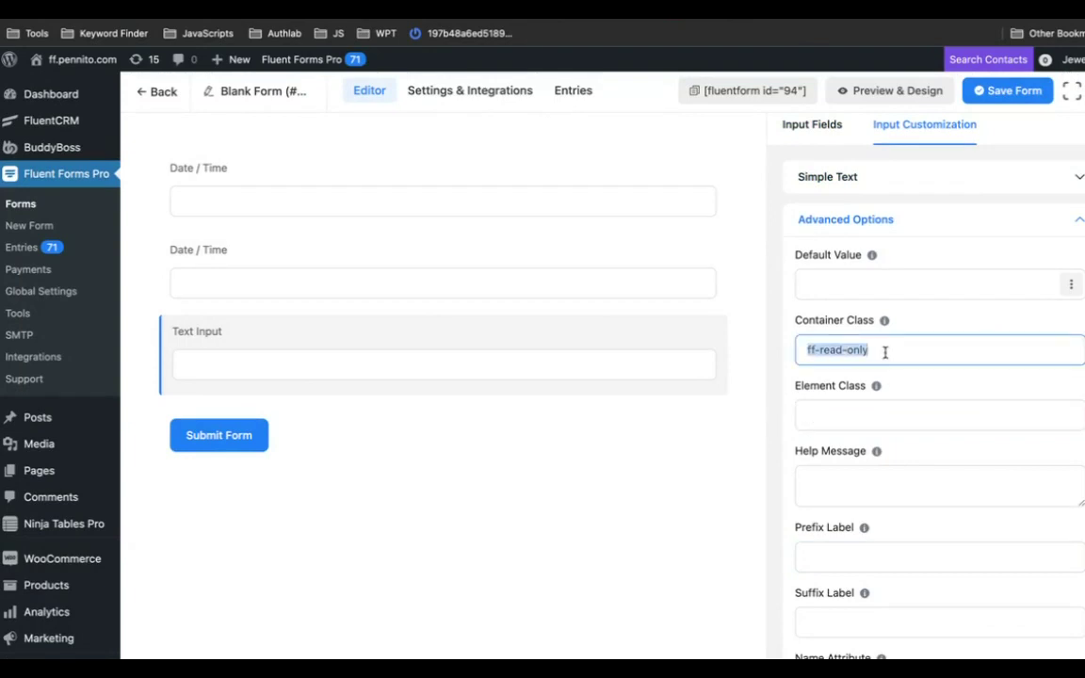
{"action": "left_click", "coordinate": [825, 416]}
{"action": "key", "text": "ctrl+v"}
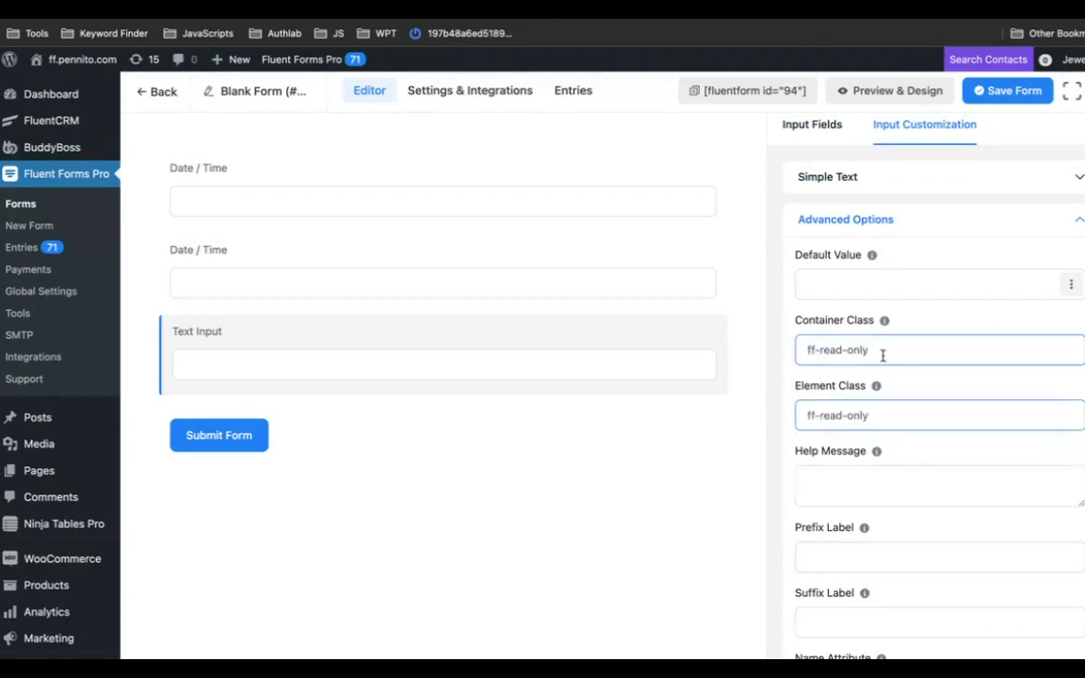
{"action": "triple_click", "coordinate": [882, 351]}
{"action": "key", "text": "BackSpace"}
{"action": "left_click", "coordinate": [994, 92]}
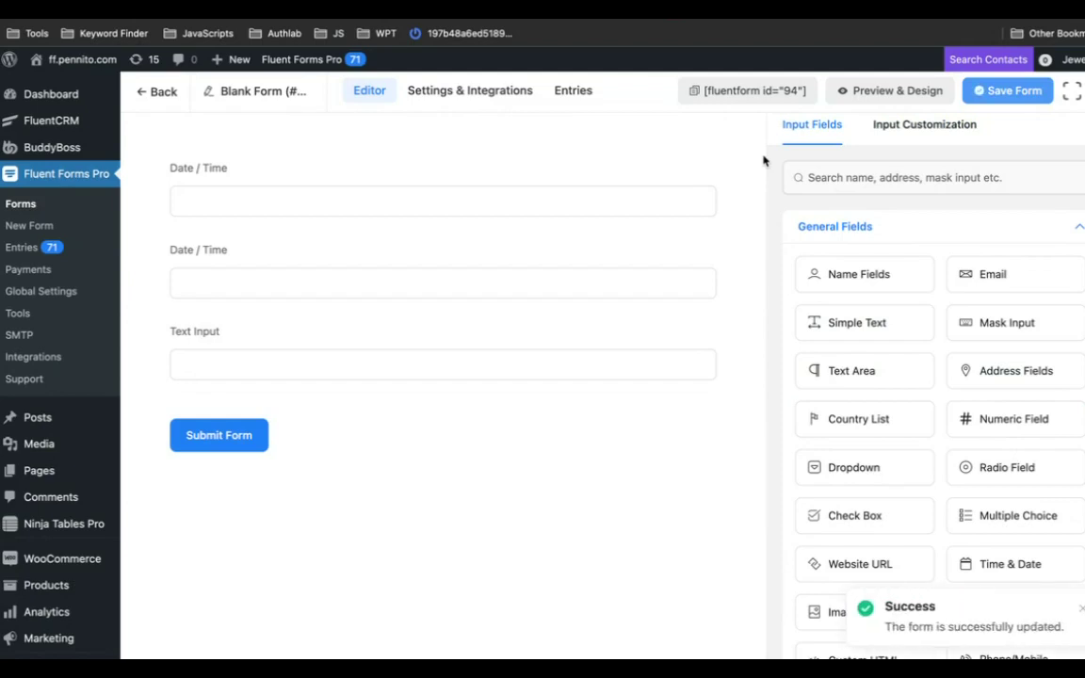
{"action": "left_click", "coordinate": [283, 11]}
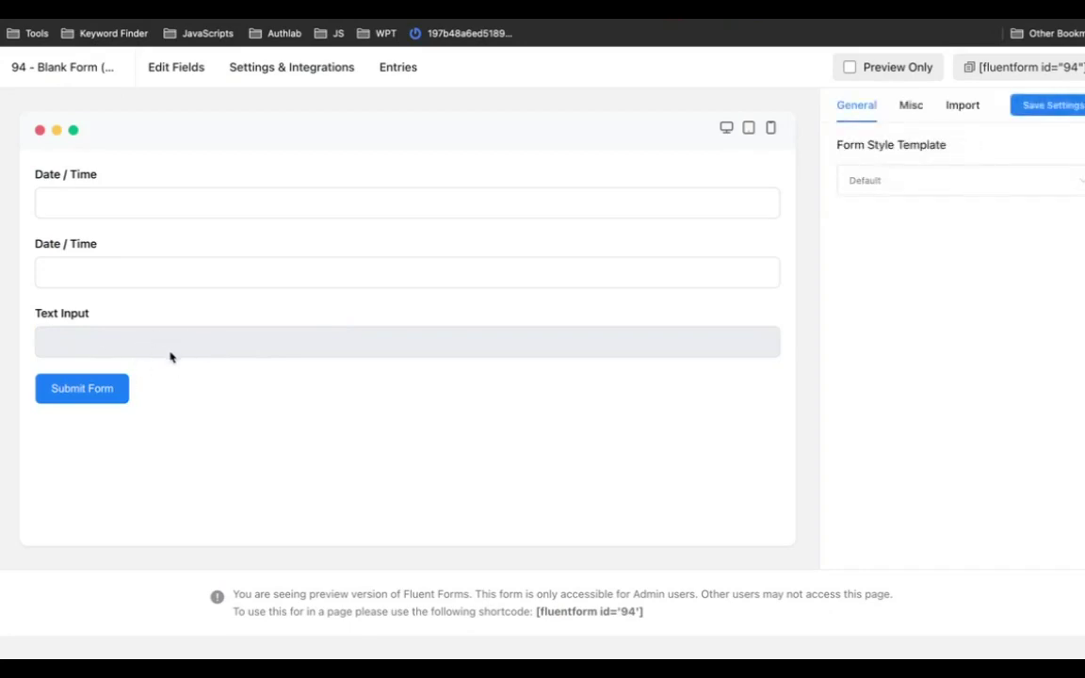
Pick 01/07/2023 and 12/07/2023 so the read-only field shows 11
{"action": "left_click", "coordinate": [118, 205]}
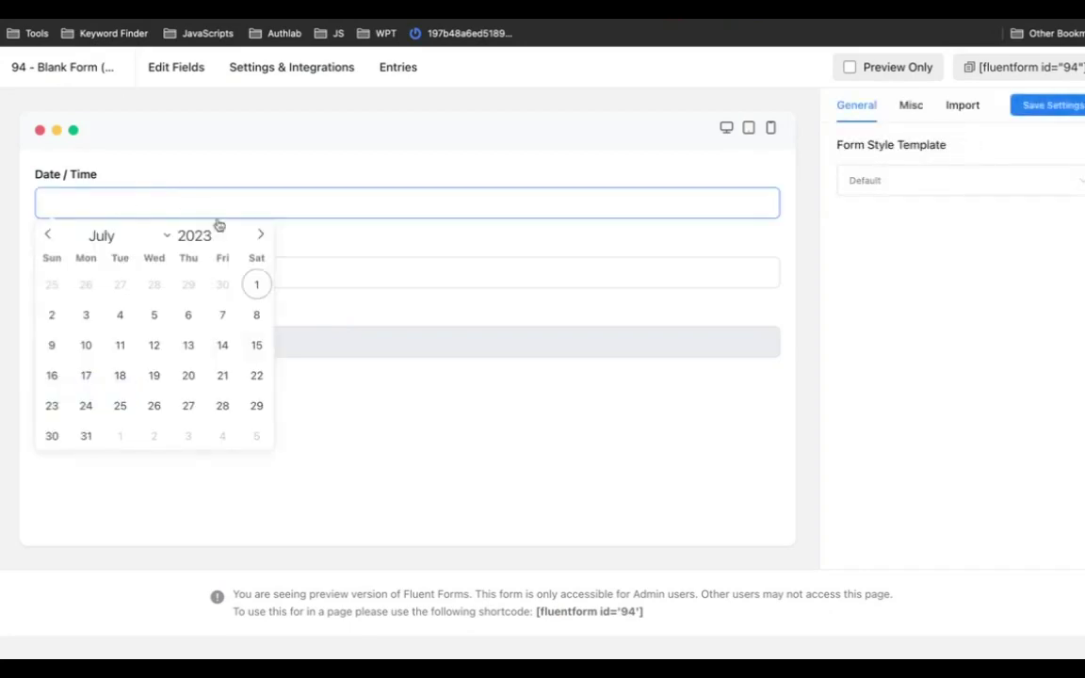
{"action": "left_click", "coordinate": [256, 283]}
{"action": "left_click", "coordinate": [171, 270]}
{"action": "left_click", "coordinate": [151, 414]}
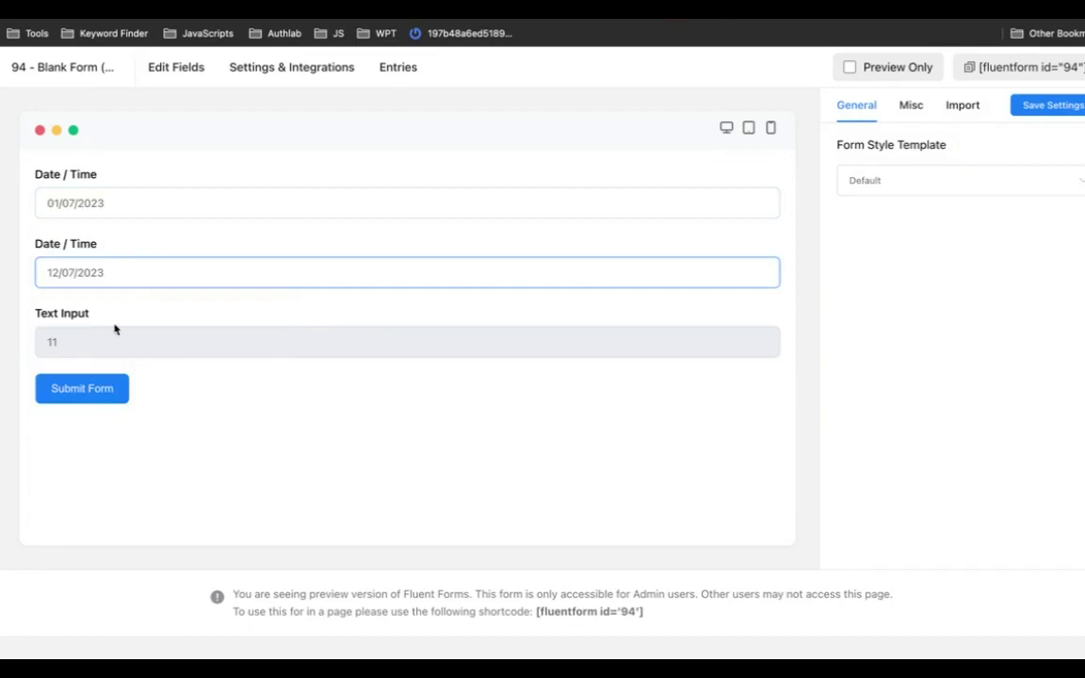